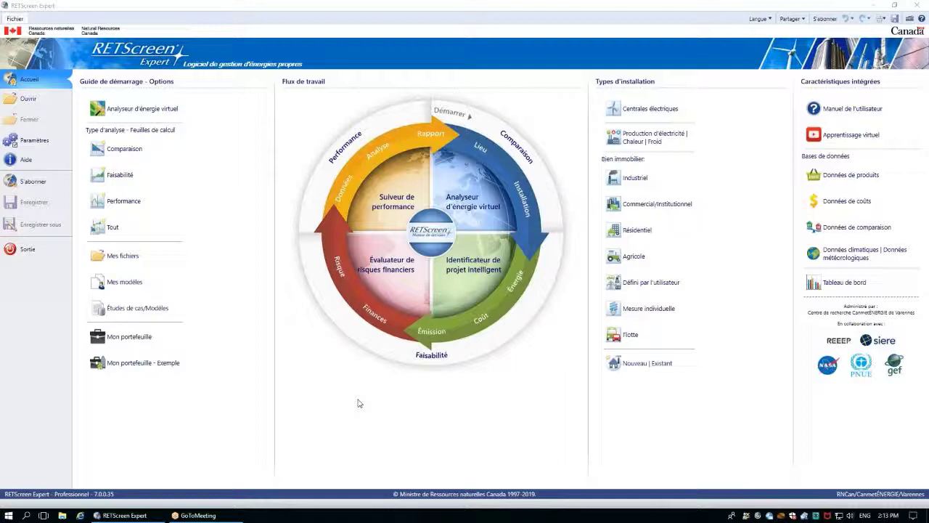
Search the case studies for "turbine à vapeur" and load the Rochester absorption case study of 11,750 kW on natural gas.
{"action": "mouse_move", "coordinate": [172, 330]}
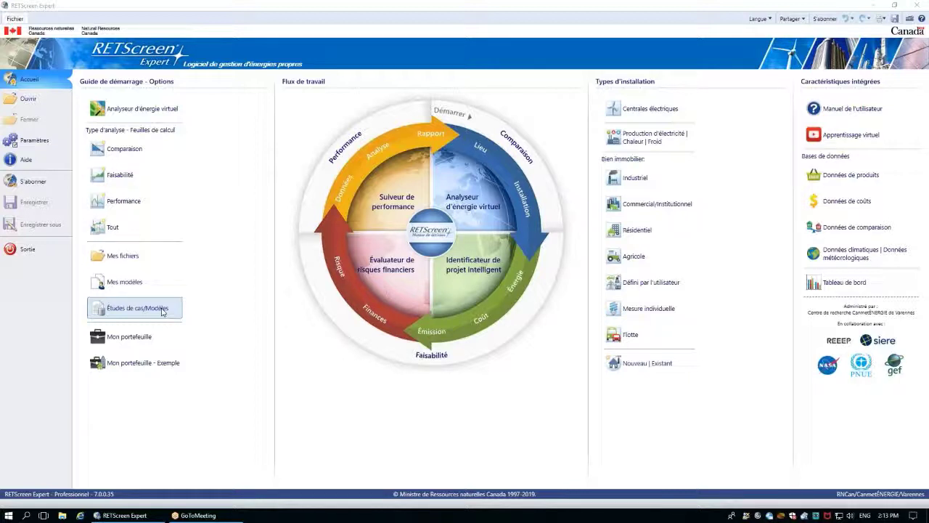
{"action": "left_click", "coordinate": [161, 309]}
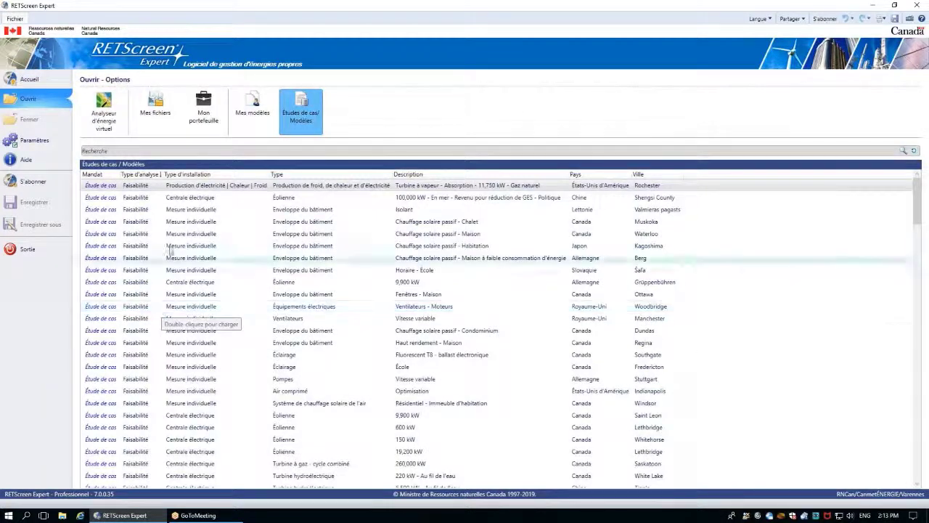
{"action": "left_click", "coordinate": [199, 151]}
{"action": "type", "text": "turbine à vapeur"}
{"action": "key", "text": "Return"}
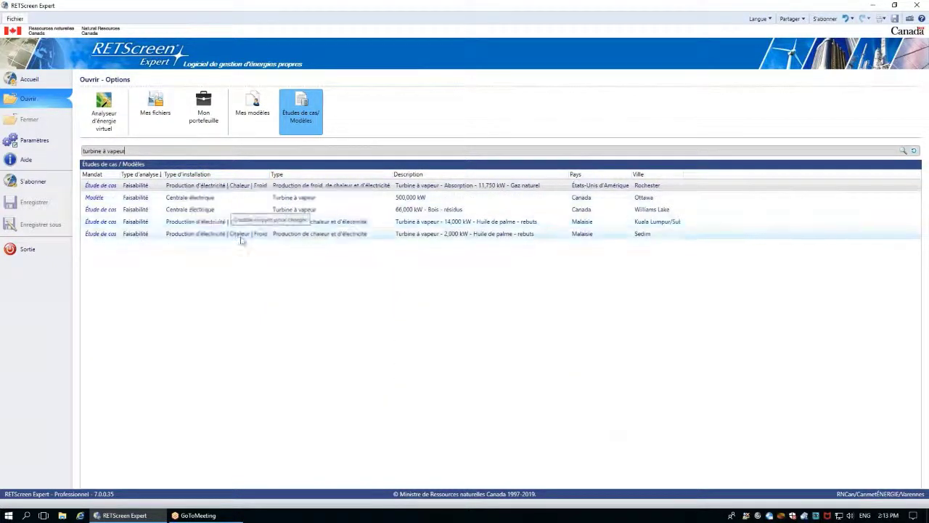
{"action": "double_click", "coordinate": [248, 187]}
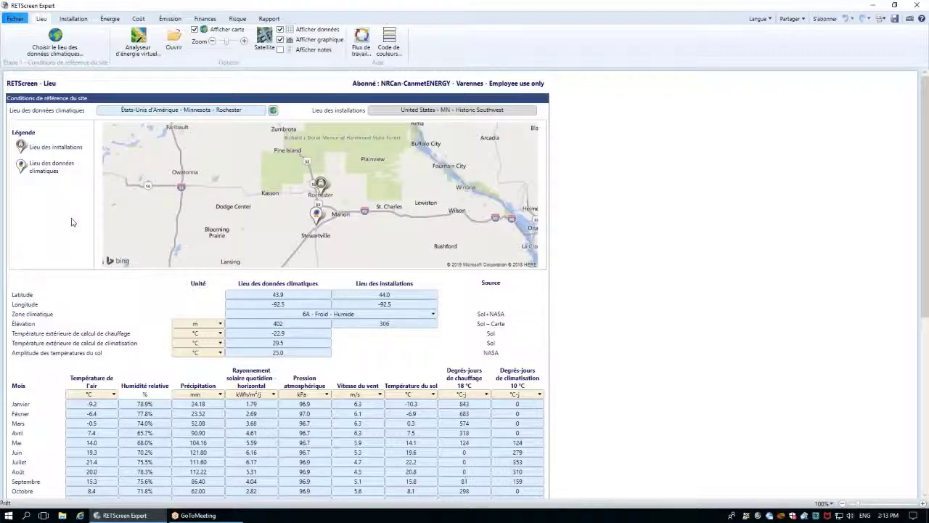
View the real project document attached to the Rochester steam turbine case study and close it.
{"action": "left_click", "coordinate": [15, 18]}
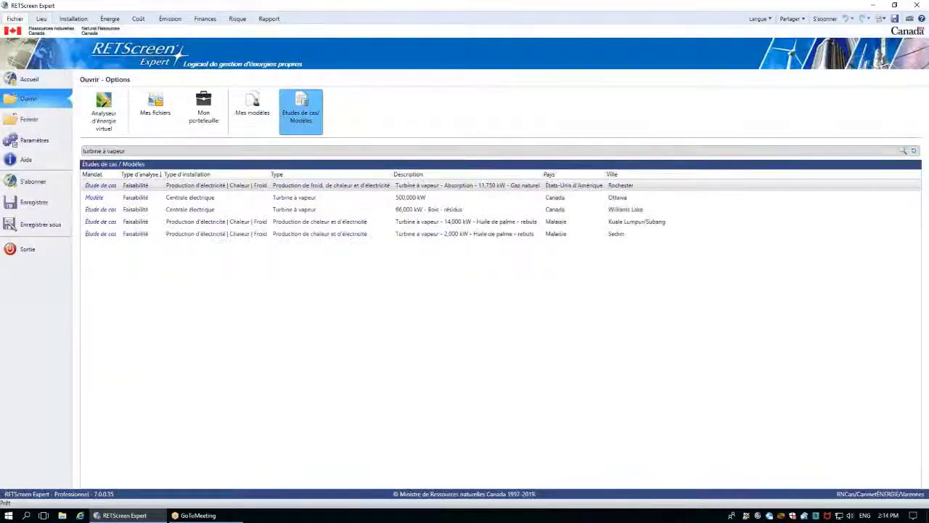
{"action": "left_click", "coordinate": [100, 185]}
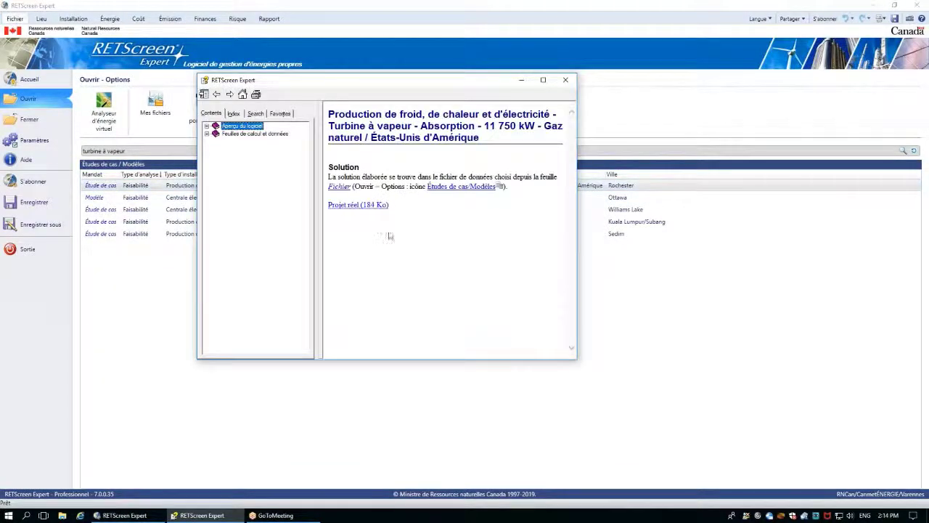
{"action": "left_click", "coordinate": [374, 209]}
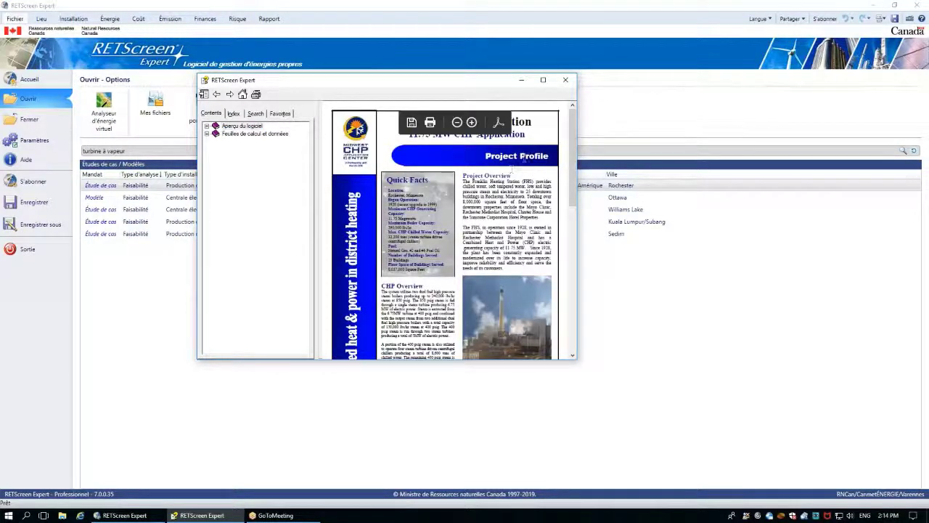
{"action": "left_click", "coordinate": [565, 80]}
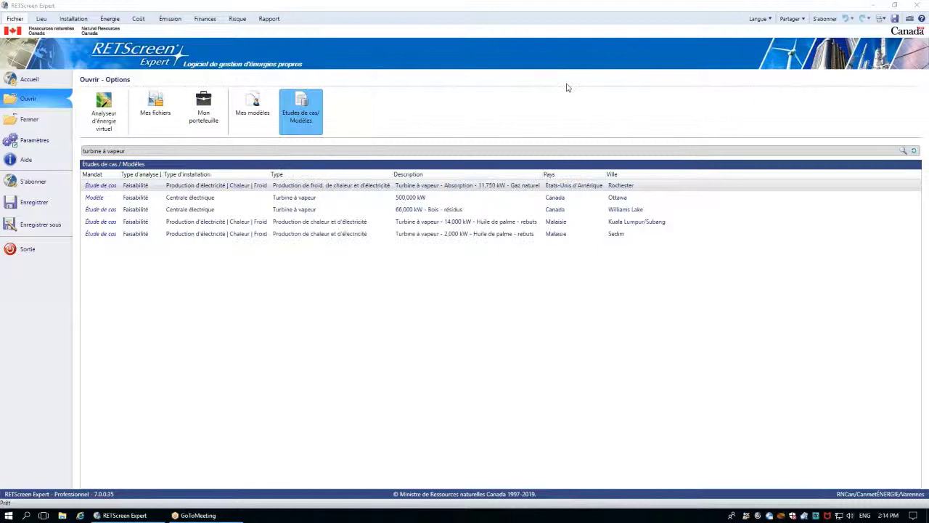
Review the site's reference climate conditions and the facility information of the case study.
{"action": "left_click", "coordinate": [44, 20]}
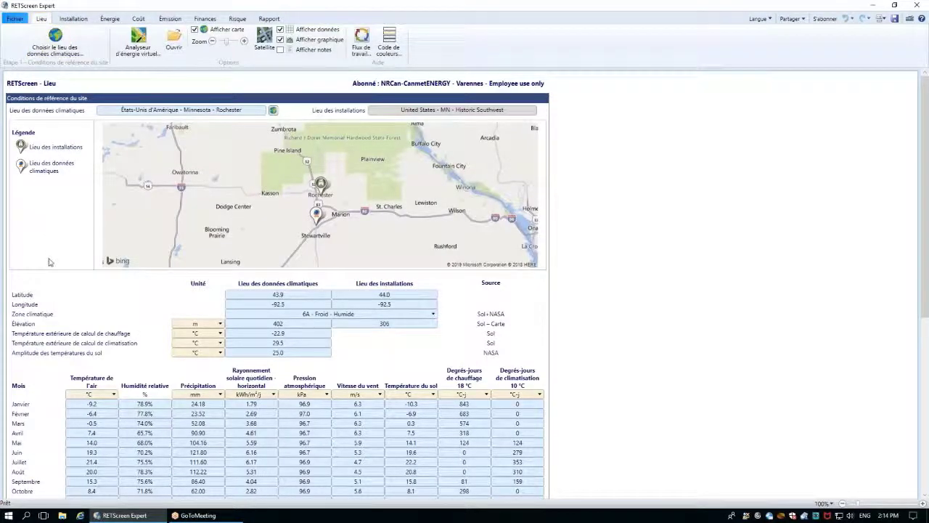
{"action": "scroll", "coordinate": [50, 261], "scroll_direction": "down", "scroll_amount": 3}
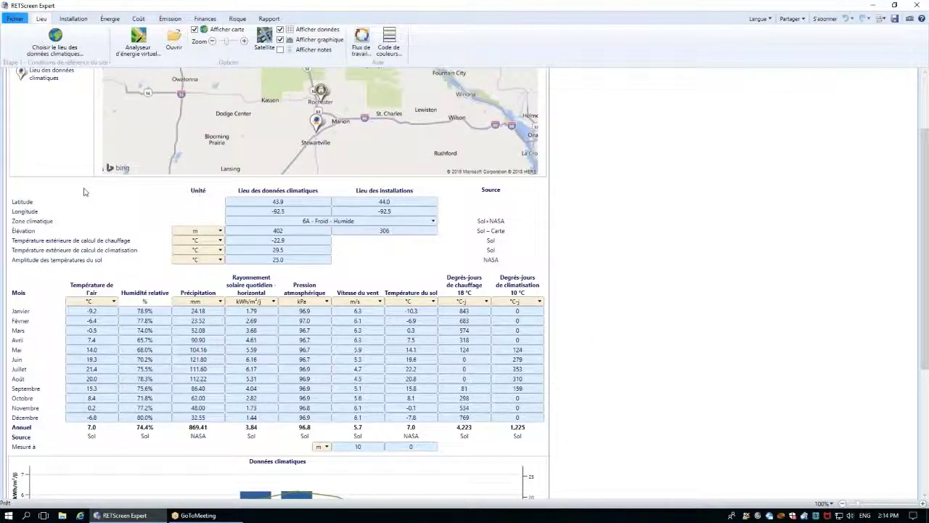
{"action": "left_click", "coordinate": [75, 19]}
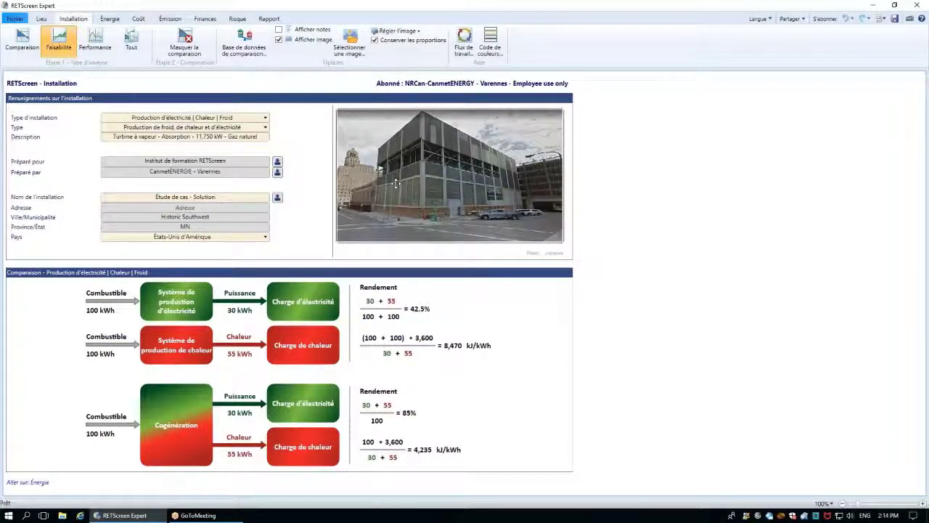
Examine the system selection and the fuel and electricity prices in the energy model.
{"action": "left_click", "coordinate": [110, 19]}
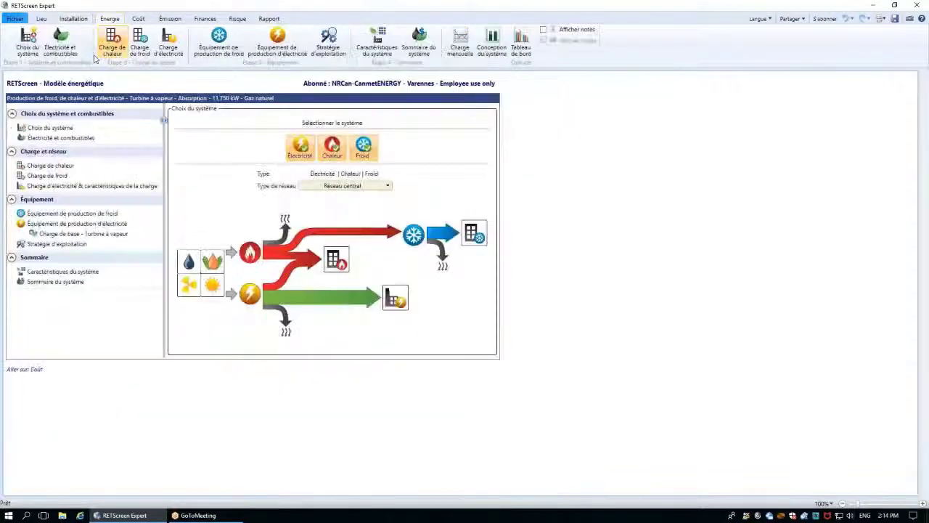
{"action": "left_click", "coordinate": [66, 137]}
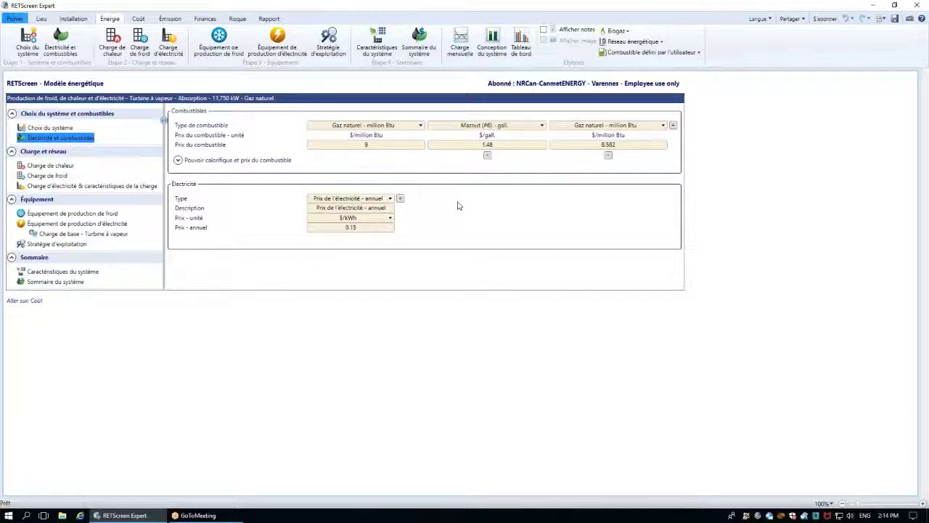
{"action": "left_click", "coordinate": [372, 229]}
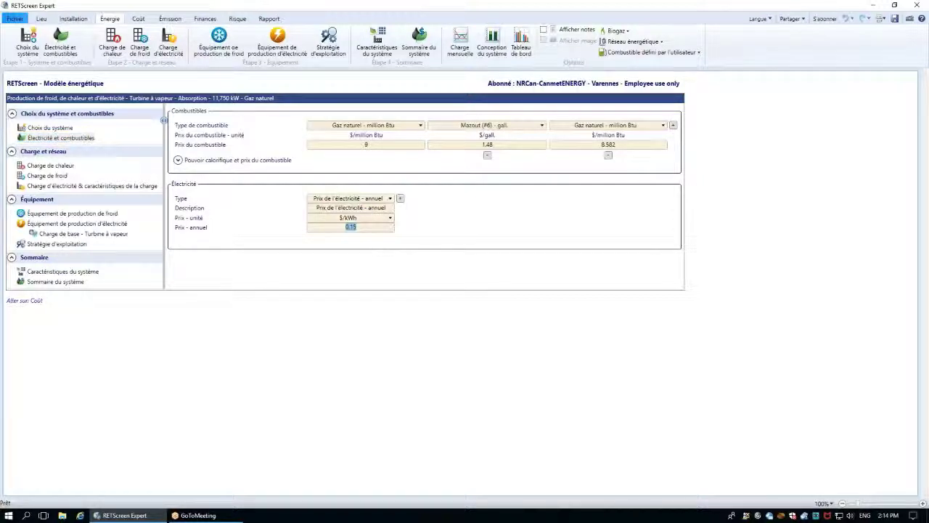
{"action": "left_click", "coordinate": [466, 230]}
Examine the base-load steam turbine's fuel proportions, steam flow and pressure, extraction, outlet pressure and summary parameters.
{"action": "left_click", "coordinate": [83, 234]}
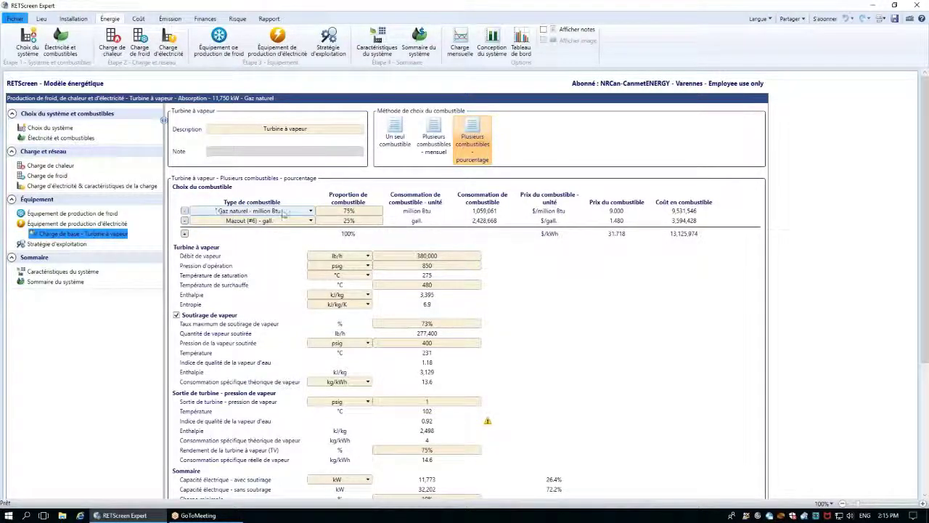
{"action": "left_click", "coordinate": [359, 212]}
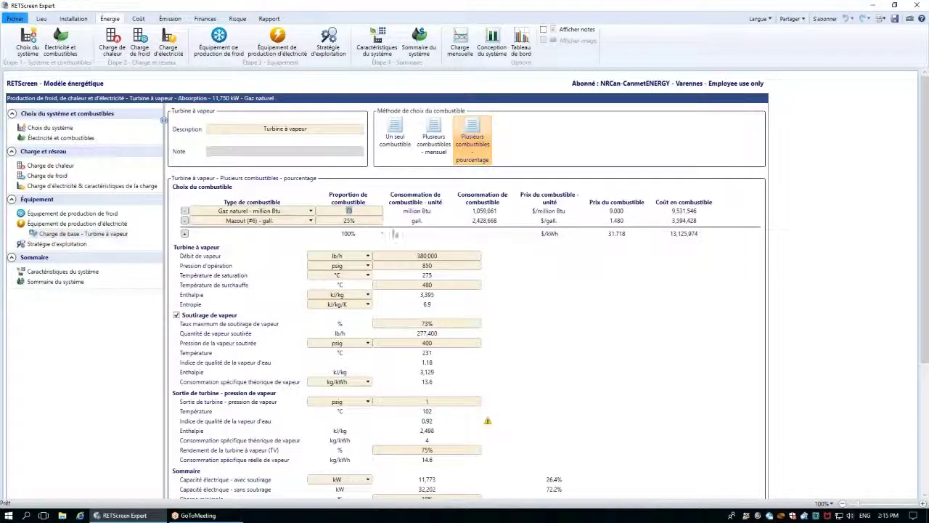
{"action": "left_click", "coordinate": [553, 276]}
{"action": "scroll", "coordinate": [553, 275], "scroll_direction": "down", "scroll_amount": 3}
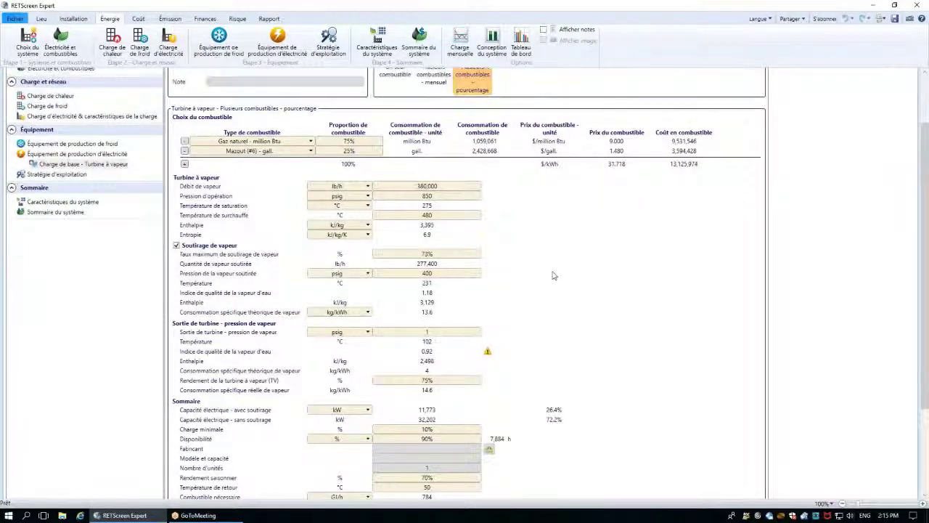
{"action": "scroll", "coordinate": [552, 275], "scroll_direction": "up", "scroll_amount": 2}
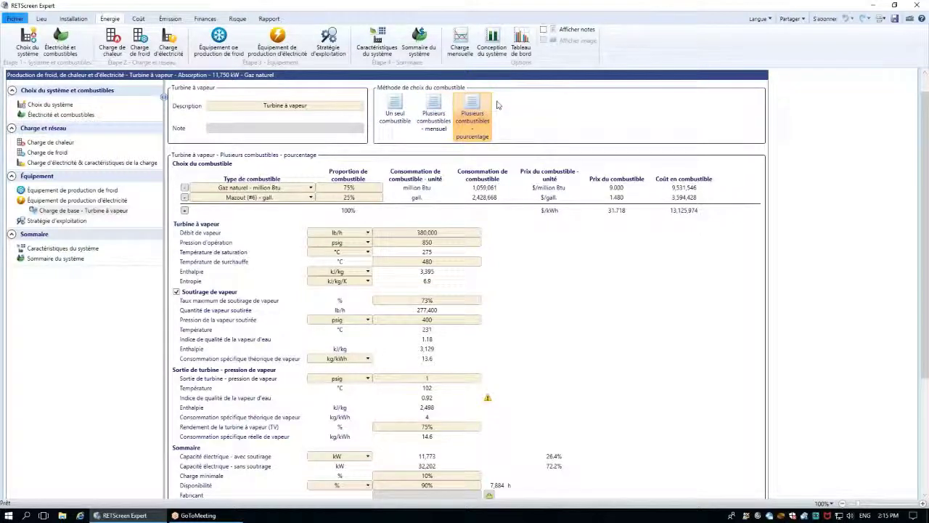
{"action": "scroll", "coordinate": [550, 346], "scroll_direction": "down", "scroll_amount": 1}
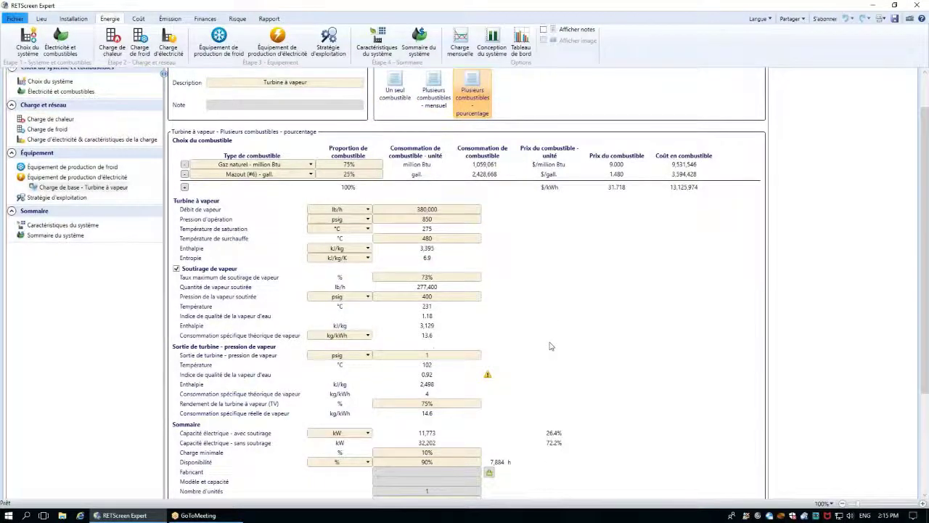
{"action": "scroll", "coordinate": [550, 346], "scroll_direction": "down", "scroll_amount": 1}
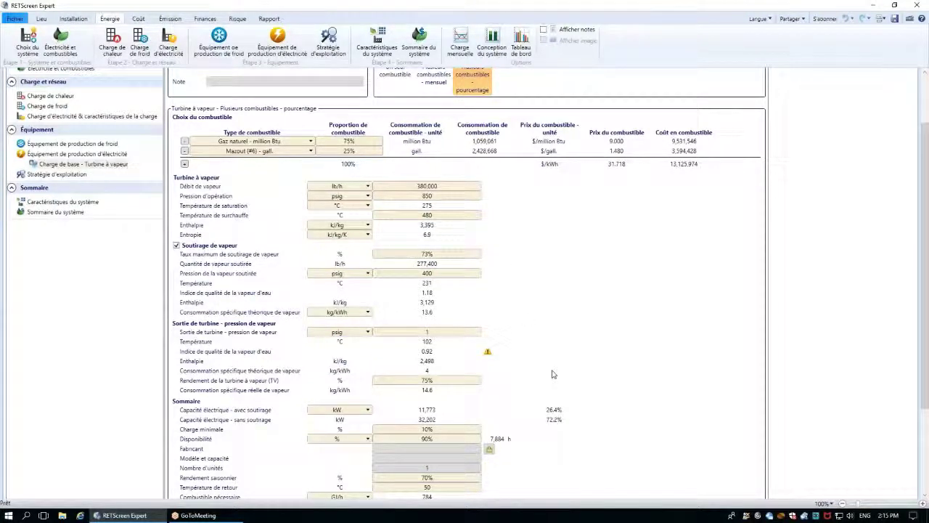
{"action": "scroll", "coordinate": [552, 374], "scroll_direction": "down", "scroll_amount": 5}
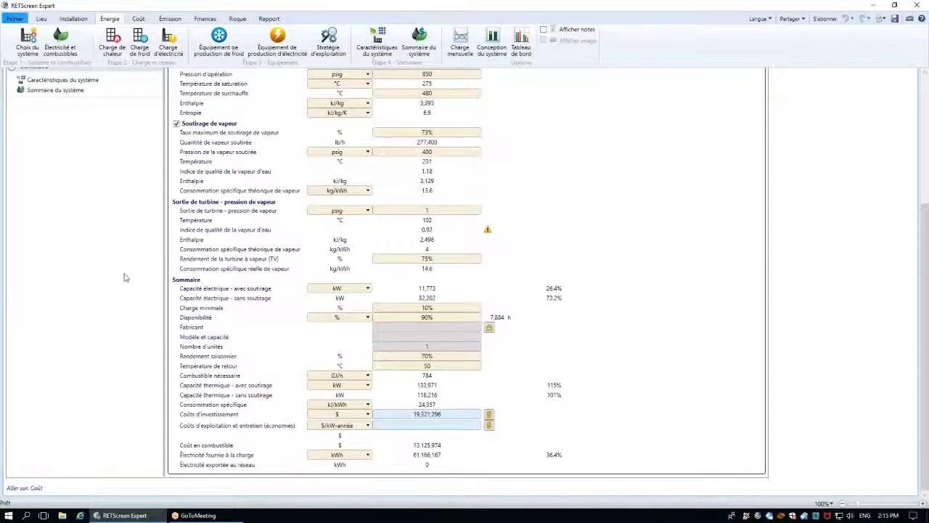
{"action": "scroll", "coordinate": [124, 277], "scroll_direction": "up", "scroll_amount": 2}
{"action": "scroll", "coordinate": [124, 276], "scroll_direction": "up", "scroll_amount": 1}
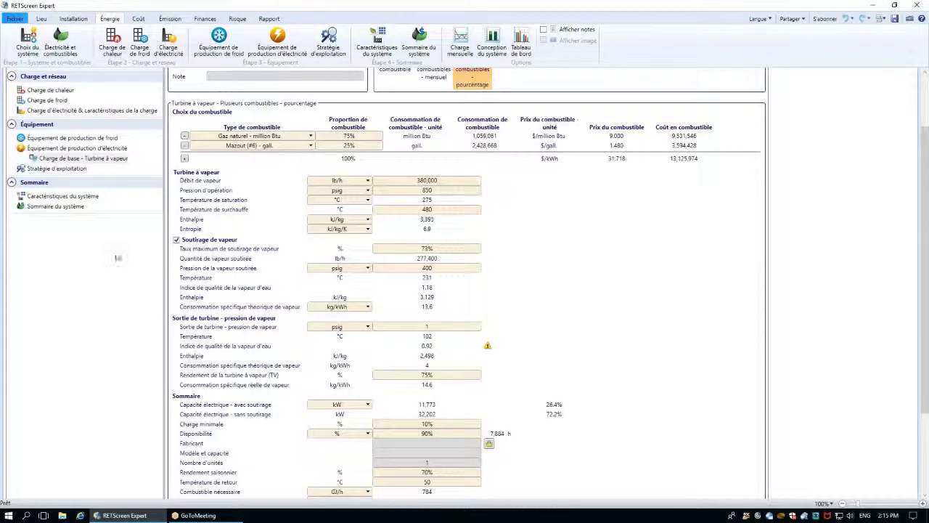
Try a building heating load of 100 W/m² to compare its effect on the operating strategies, and undo the change.
{"action": "left_click", "coordinate": [81, 169]}
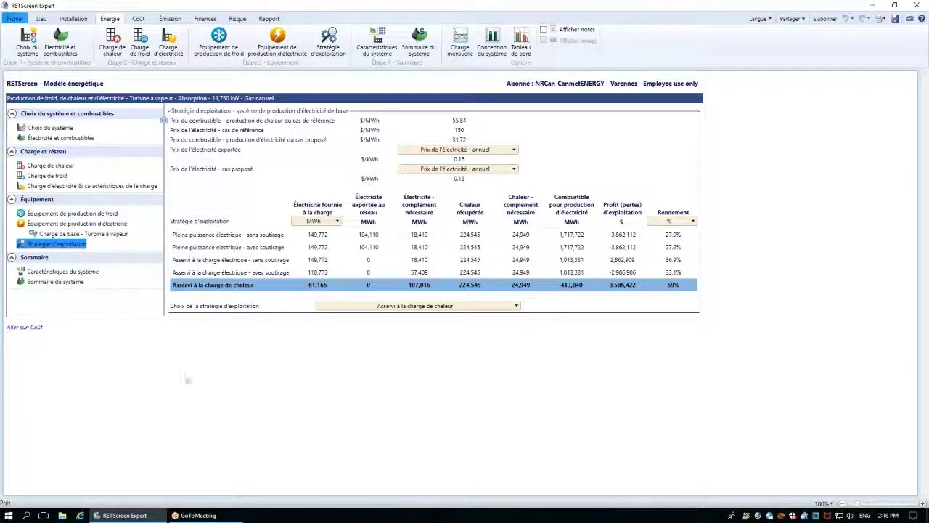
{"action": "left_click", "coordinate": [48, 167]}
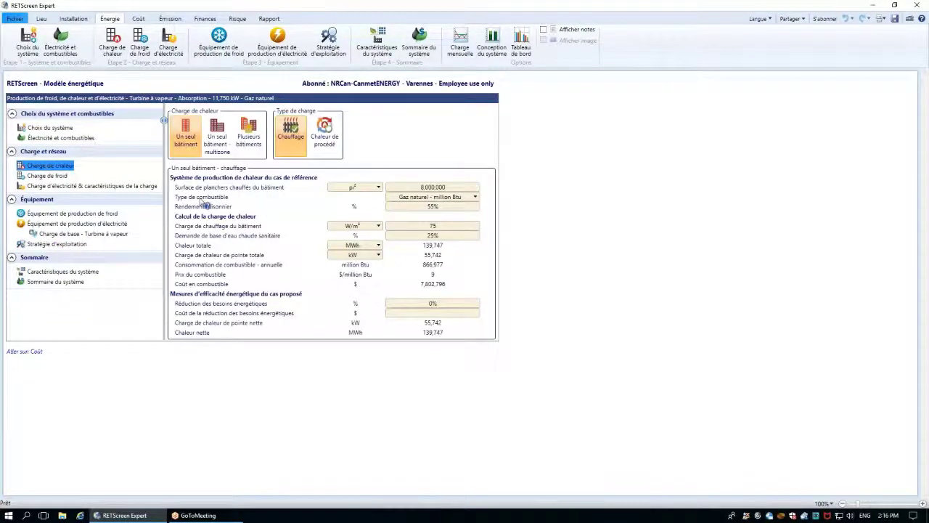
{"action": "left_click", "coordinate": [419, 228]}
{"action": "type", "text": "100"}
{"action": "key", "text": "Tab"}
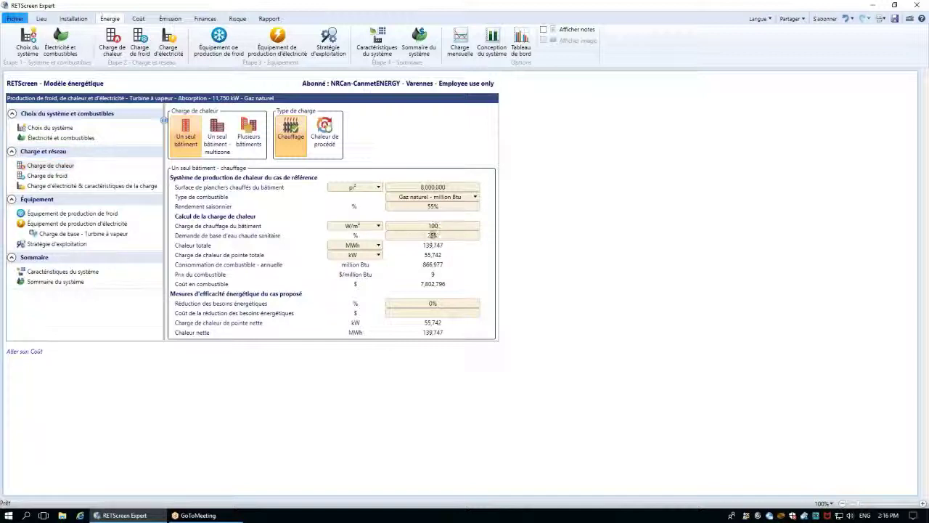
{"action": "left_click", "coordinate": [612, 322]}
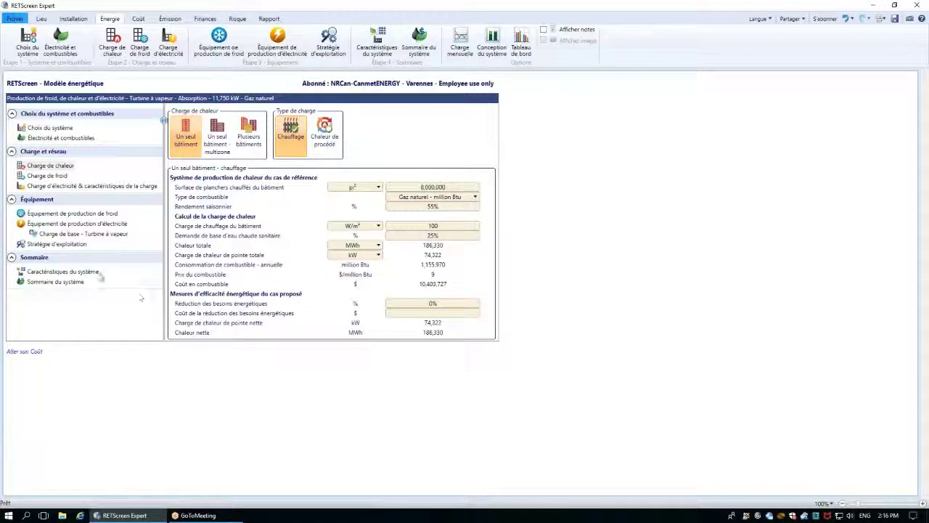
{"action": "left_click", "coordinate": [71, 247]}
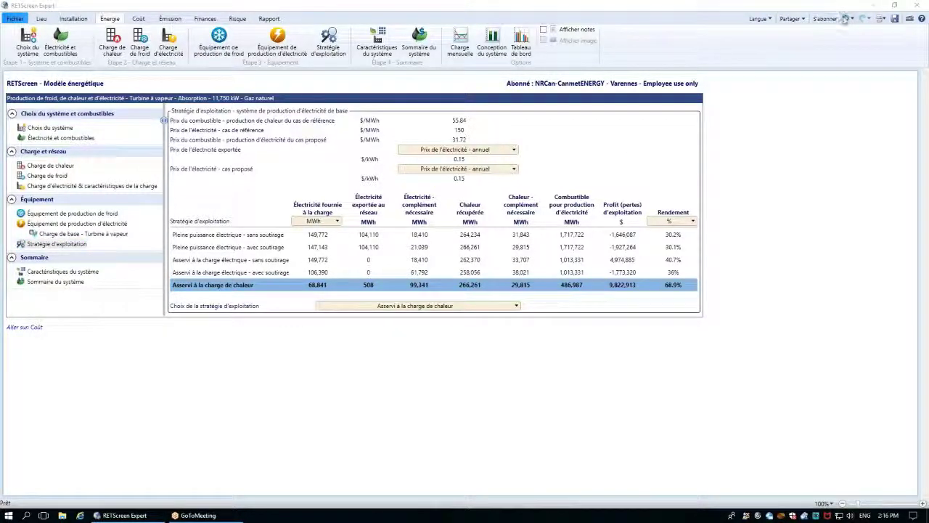
{"action": "left_click", "coordinate": [845, 18]}
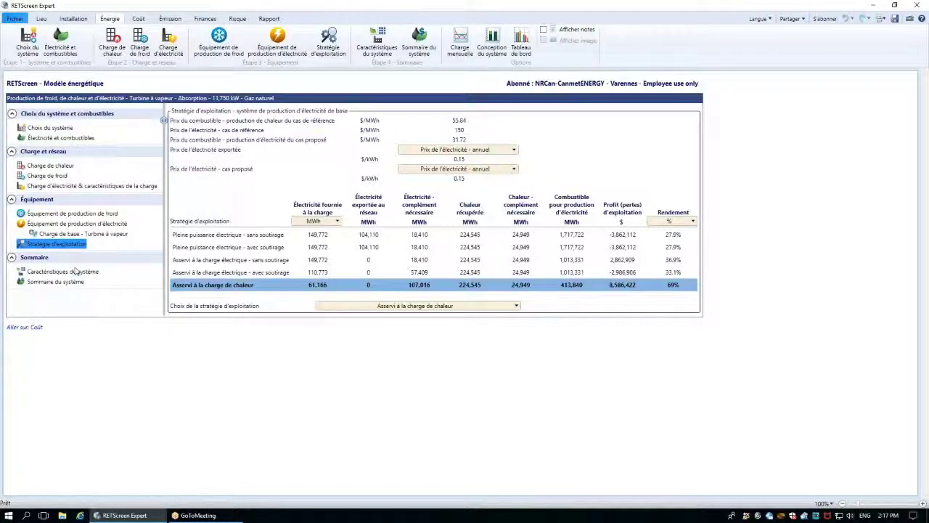
Add a second annual electricity price described as "Prix de l'électricité - Export" at 0.25 $/kWh.
{"action": "left_click", "coordinate": [74, 139]}
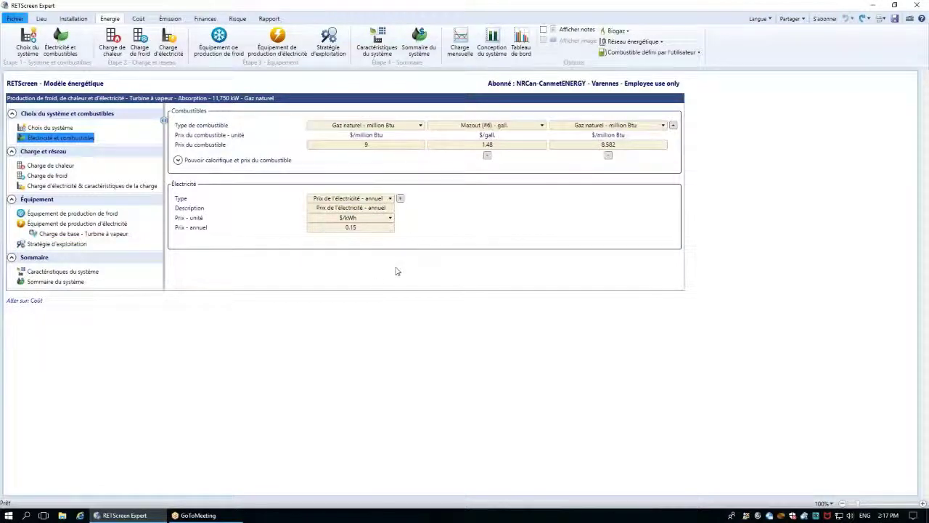
{"action": "left_click", "coordinate": [400, 199]}
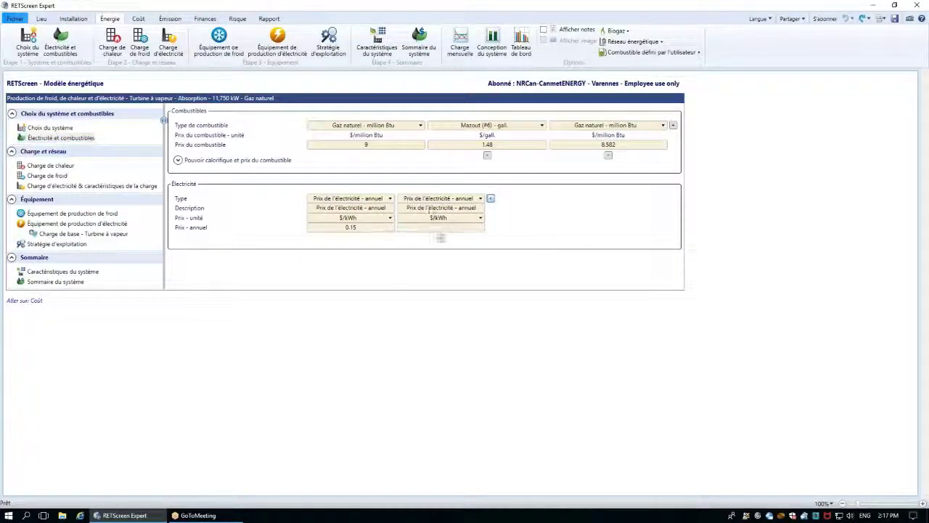
{"action": "left_click_drag", "start_coordinate": [457, 209], "coordinate": [482, 207]}
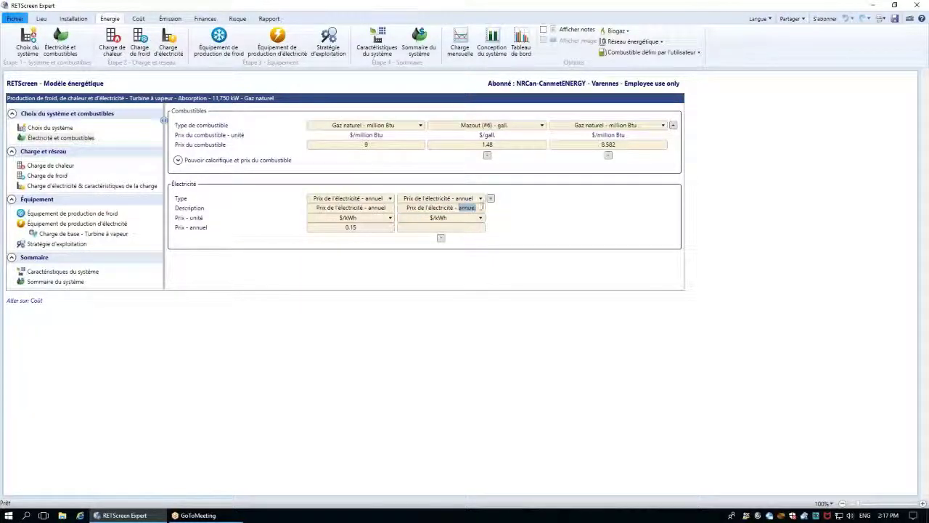
{"action": "type", "text": "Export"}
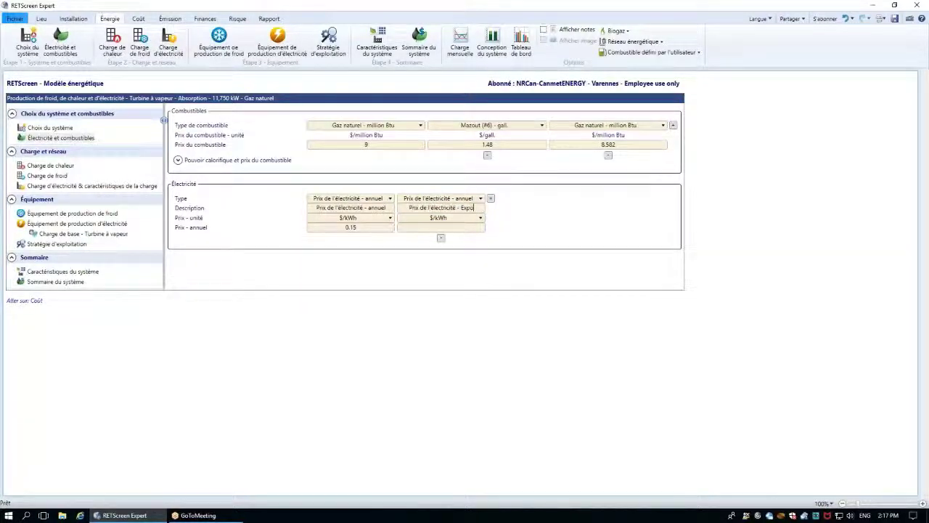
{"action": "left_click", "coordinate": [473, 229]}
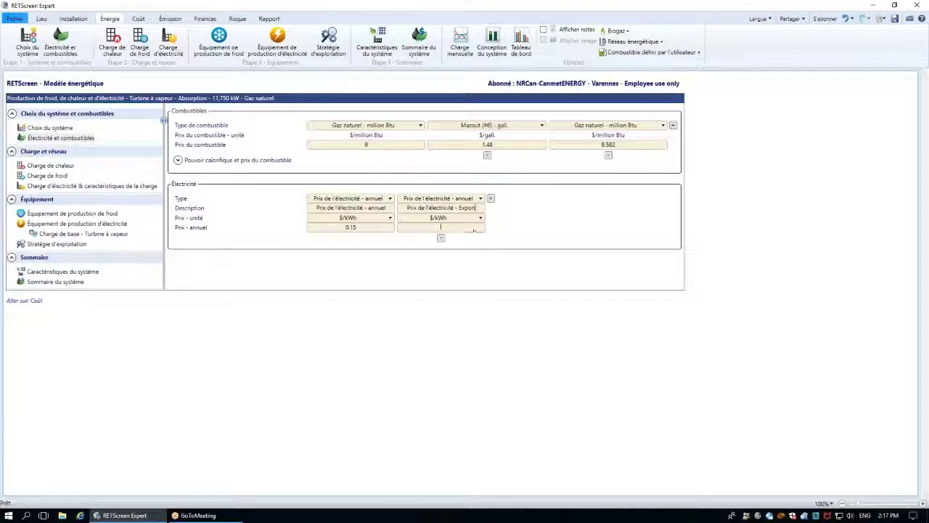
{"action": "type", "text": "0.25"}
Set the exported electricity price in the operating strategy to "Prix de l'électricité - Export".
{"action": "left_click", "coordinate": [57, 244]}
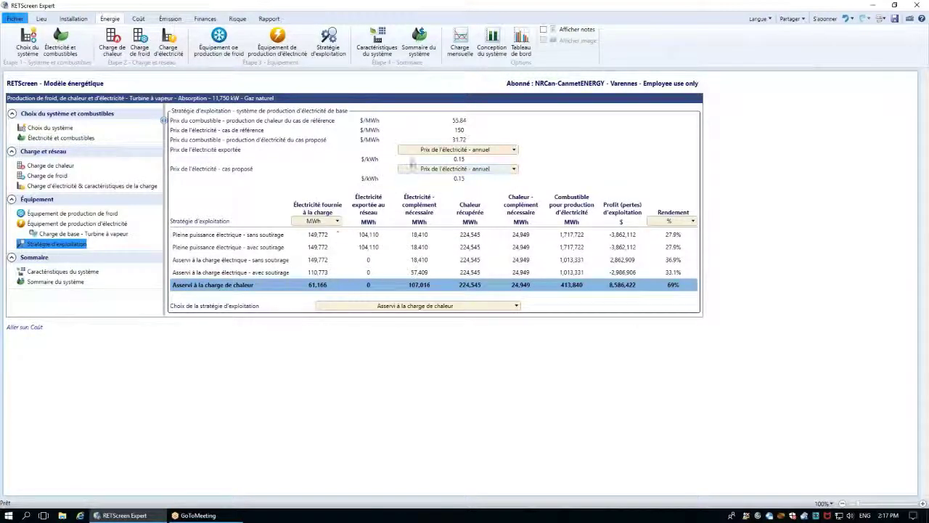
{"action": "left_click", "coordinate": [457, 149]}
{"action": "left_click", "coordinate": [455, 166]}
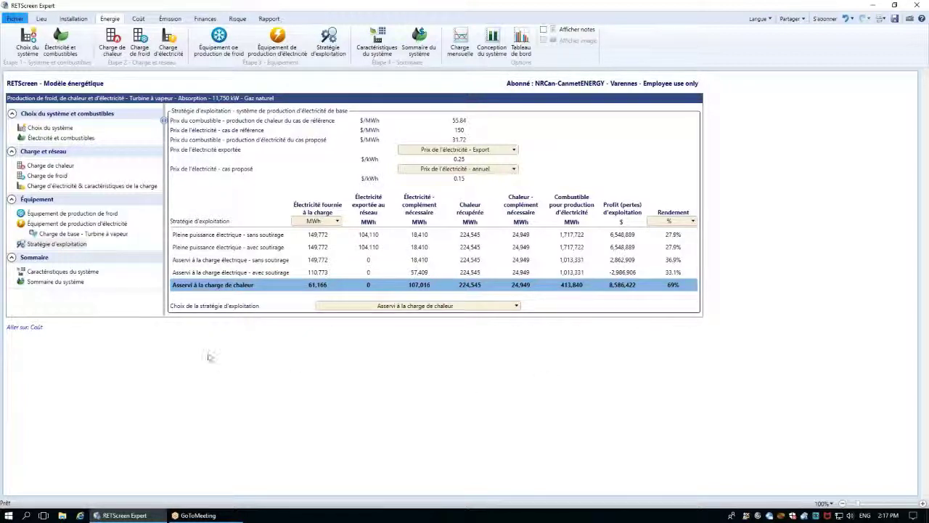
Examine the proposed case's system characteristics and the charts of base and peak contributions to electricity and heat.
{"action": "left_click", "coordinate": [46, 273]}
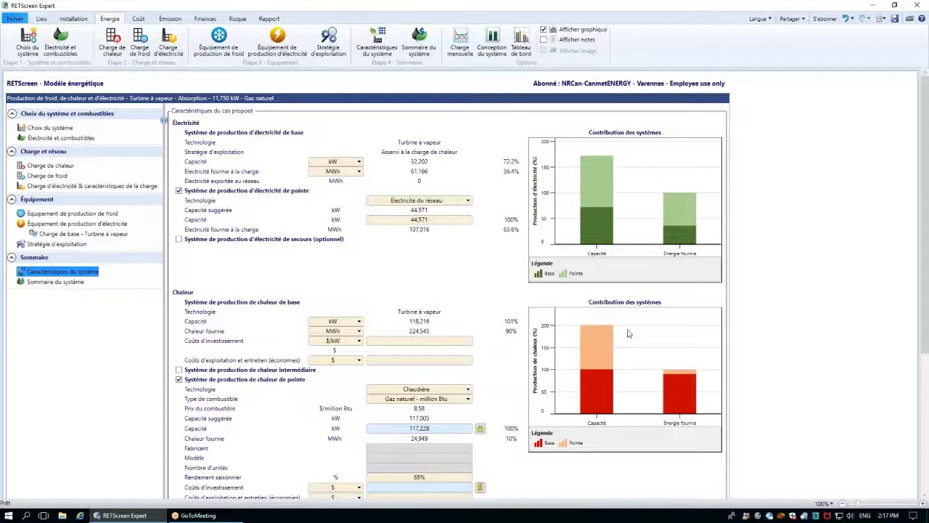
{"action": "mouse_move", "coordinate": [681, 239]}
{"action": "mouse_move", "coordinate": [684, 397]}
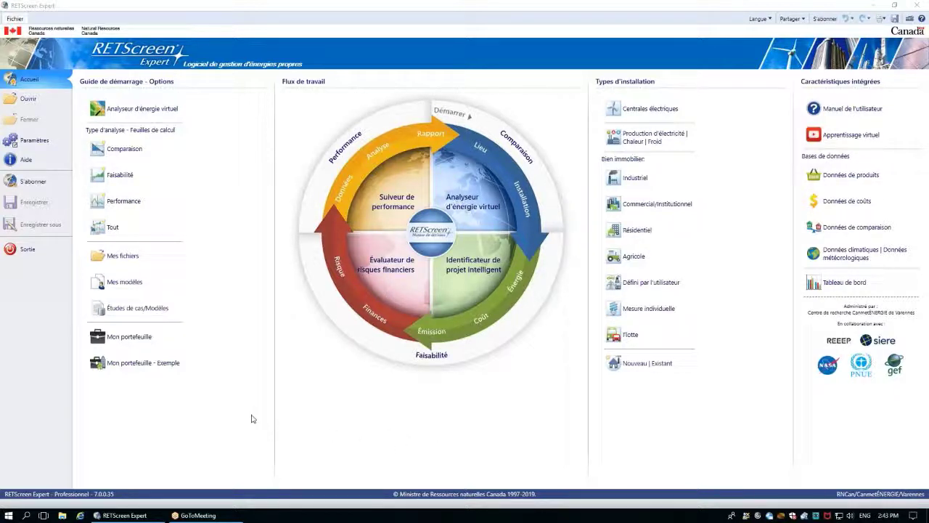
Search the case studies for "biogaz" and load the "Turbine à gaz - 30 kW - Biogaz" case study.
{"action": "left_click", "coordinate": [144, 317]}
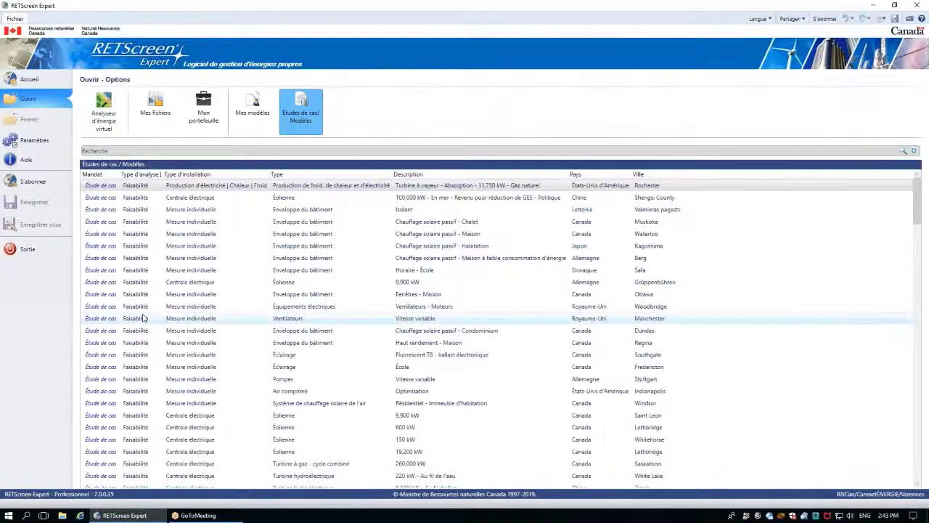
{"action": "left_click", "coordinate": [162, 151]}
{"action": "type", "text": "biogaz"}
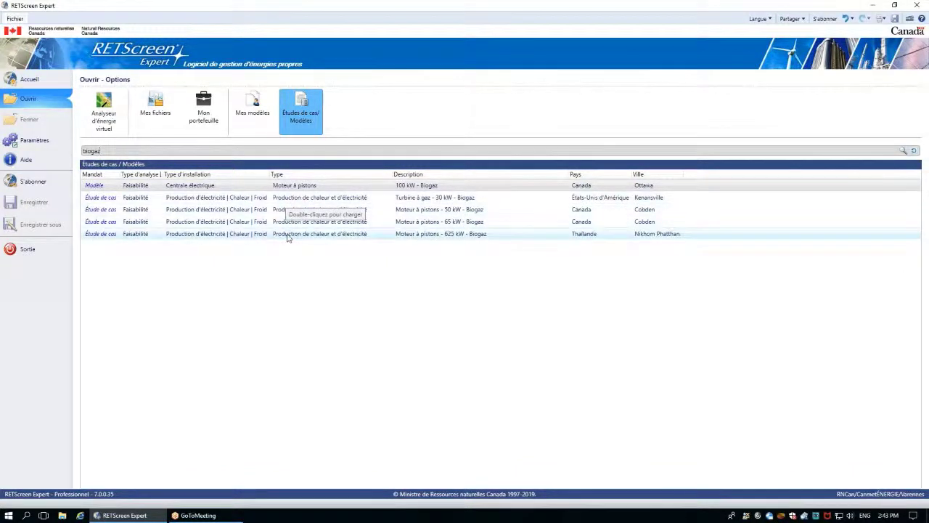
{"action": "double_click", "coordinate": [290, 197]}
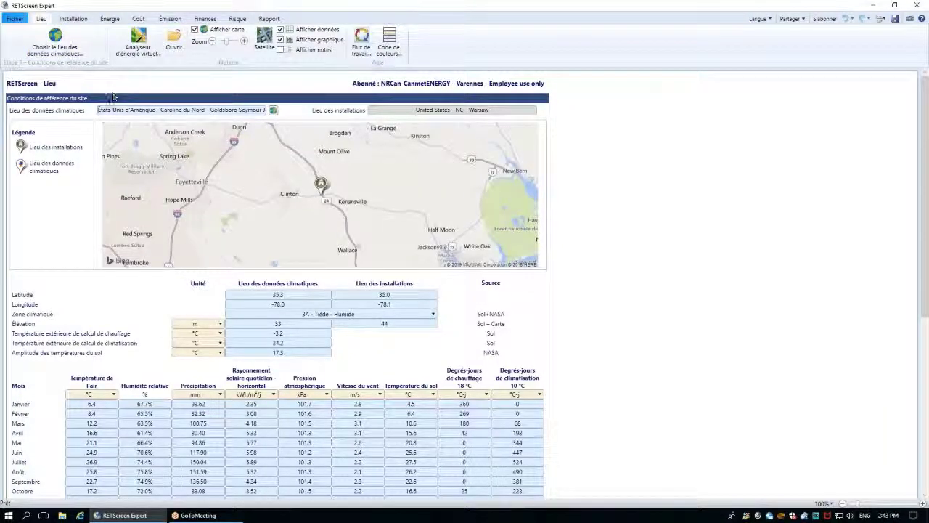
Read the real project profile linked from the 30 kW biogas gas turbine case study's documentation, and close it.
{"action": "left_click", "coordinate": [13, 20]}
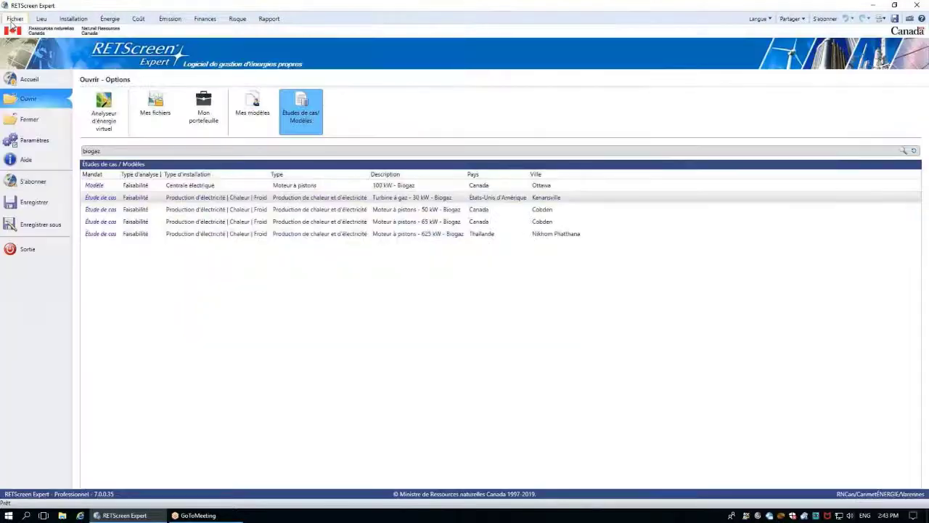
{"action": "left_click", "coordinate": [111, 201]}
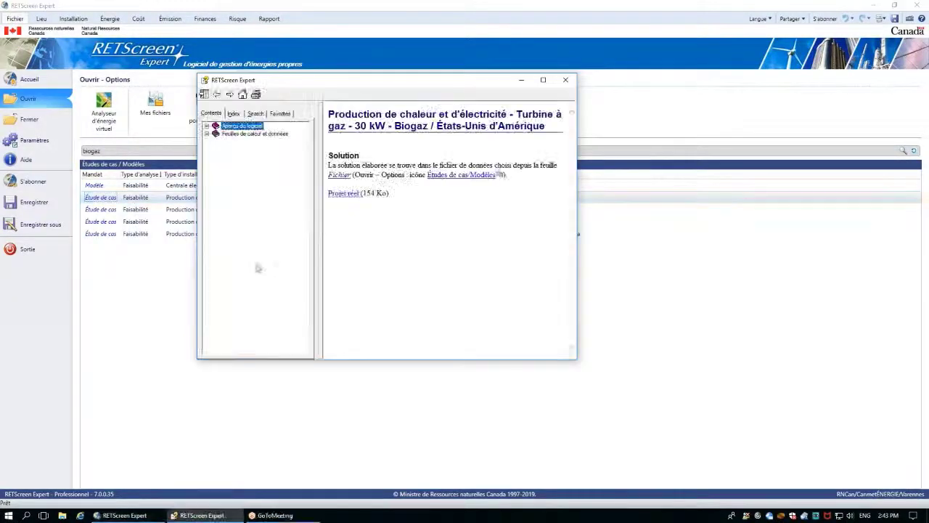
{"action": "left_click", "coordinate": [356, 193]}
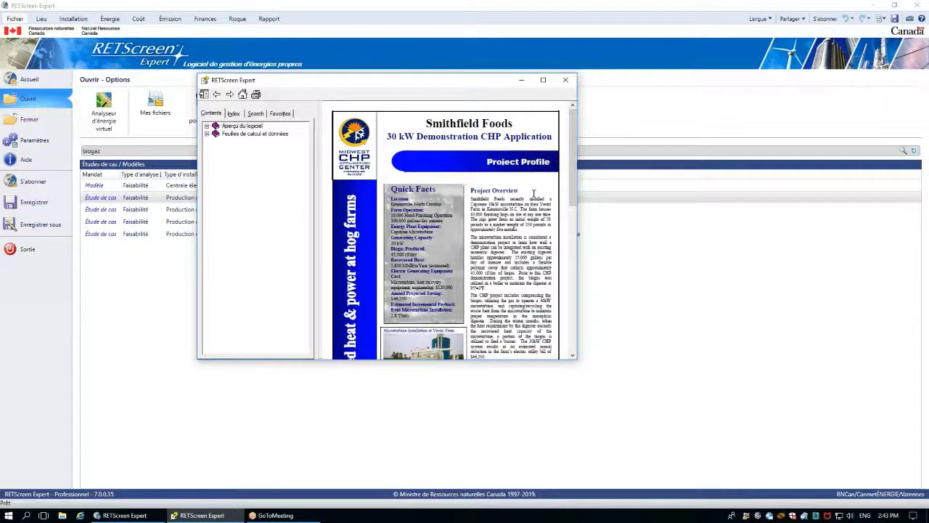
{"action": "left_click", "coordinate": [566, 80]}
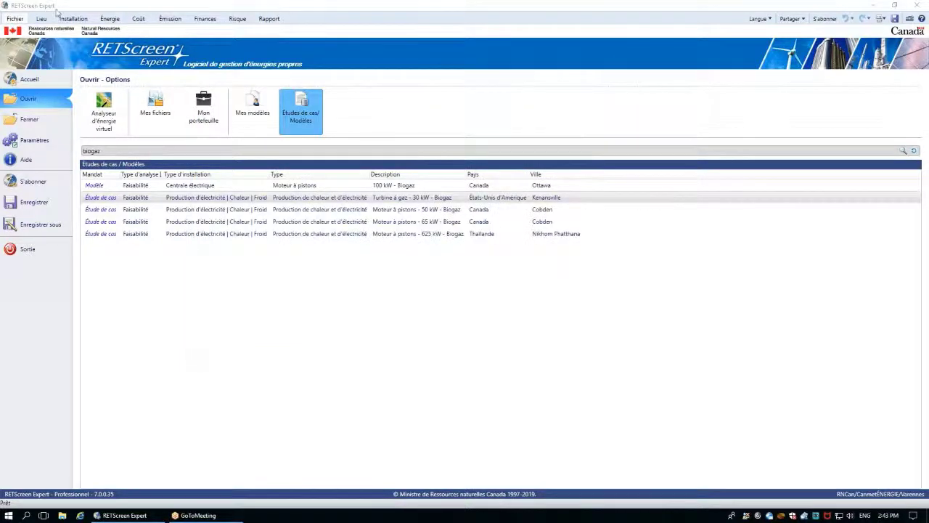
Review the site's reference conditions, monthly climate data and climate graph.
{"action": "left_click", "coordinate": [39, 19]}
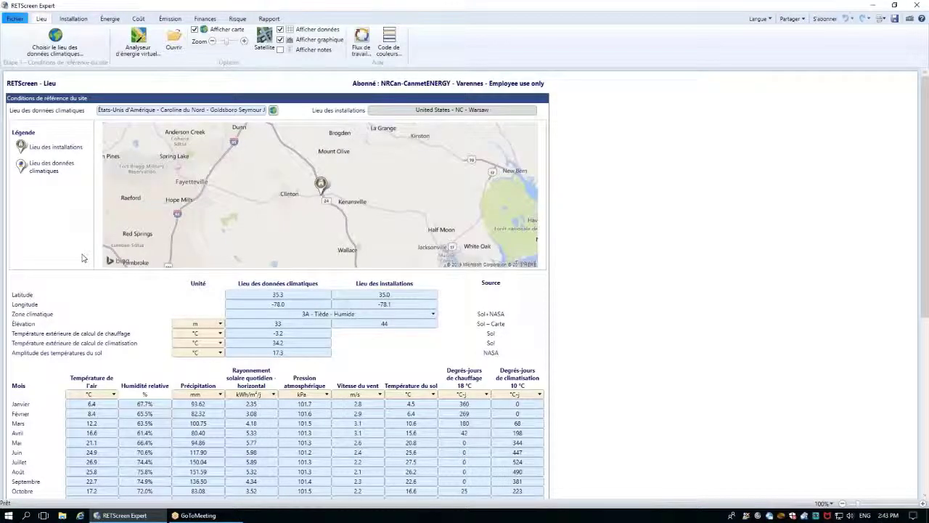
{"action": "scroll", "coordinate": [82, 257], "scroll_direction": "down", "scroll_amount": 4}
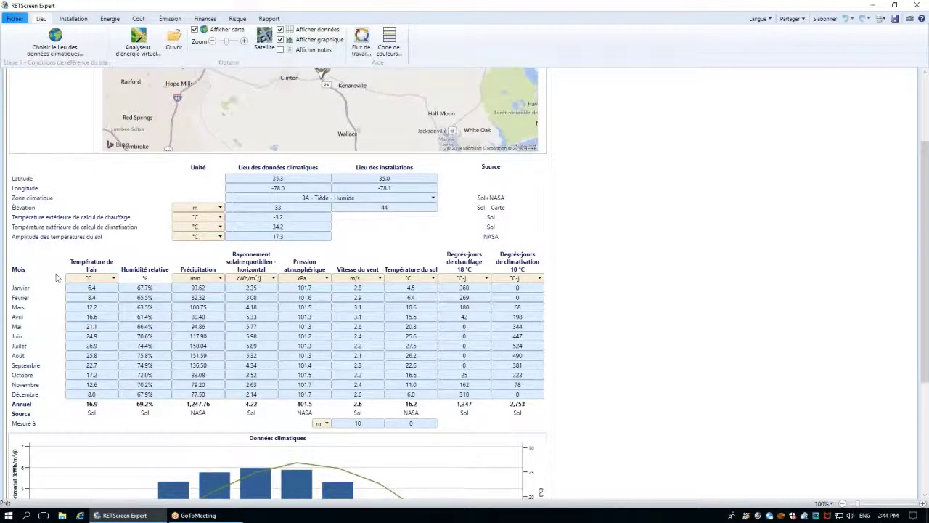
{"action": "scroll", "coordinate": [55, 277], "scroll_direction": "down", "scroll_amount": 5}
Inspect the facility location up close in satellite view on the climate database map, and return to the site data.
{"action": "left_click", "coordinate": [55, 40]}
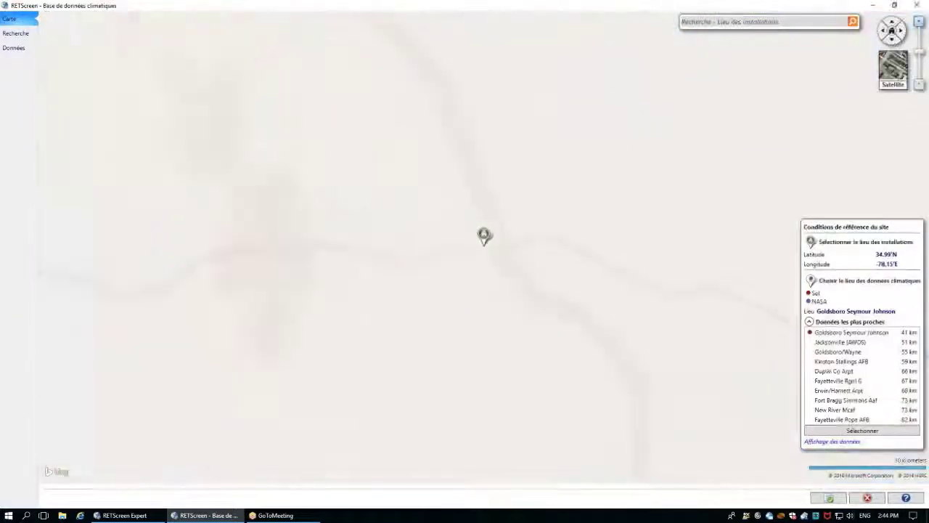
{"action": "left_click", "coordinate": [900, 70]}
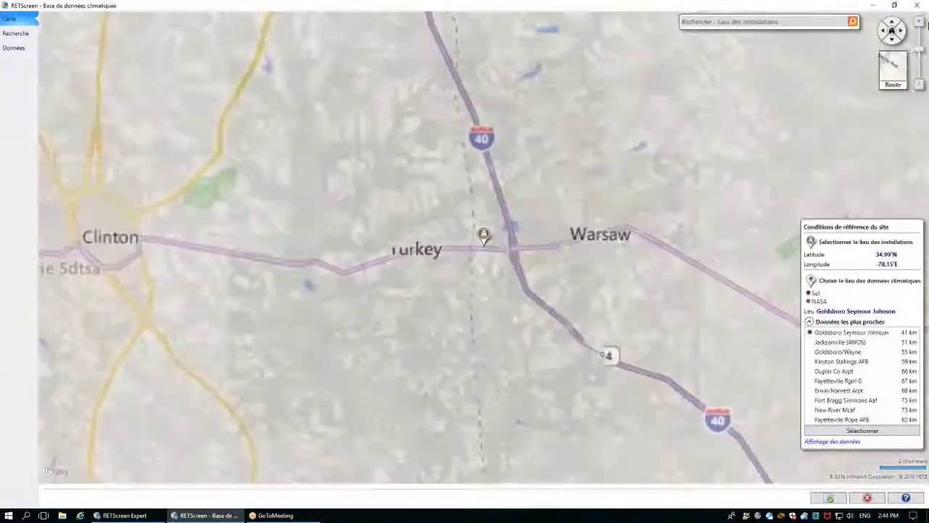
{"action": "left_click", "coordinate": [918, 24]}
{"action": "left_click", "coordinate": [918, 23]}
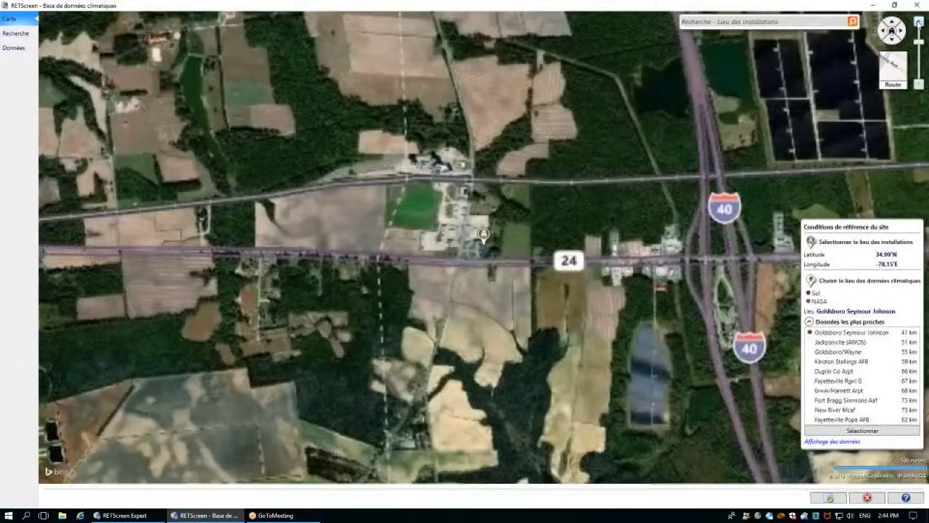
{"action": "left_click", "coordinate": [918, 23]}
{"action": "left_click", "coordinate": [918, 23]}
{"action": "left_click", "coordinate": [918, 23]}
{"action": "left_click", "coordinate": [918, 23]}
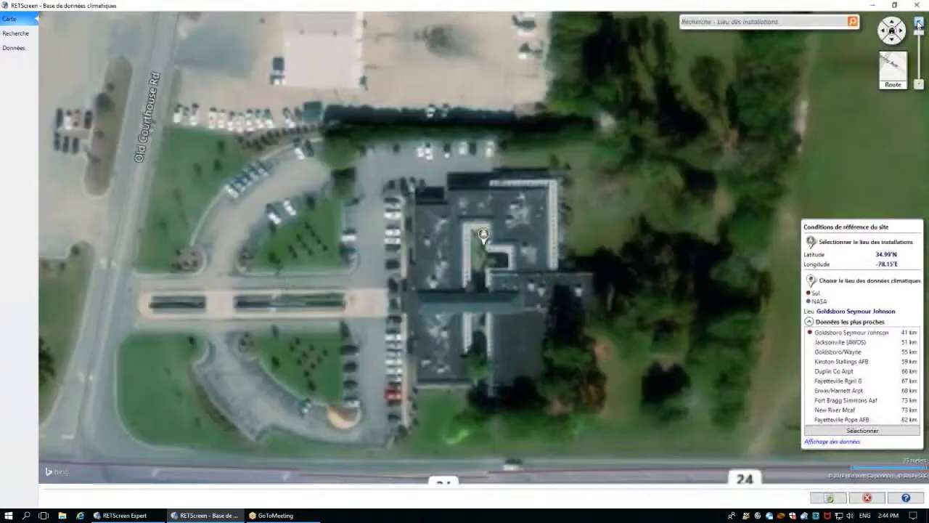
{"action": "left_click", "coordinate": [828, 497]}
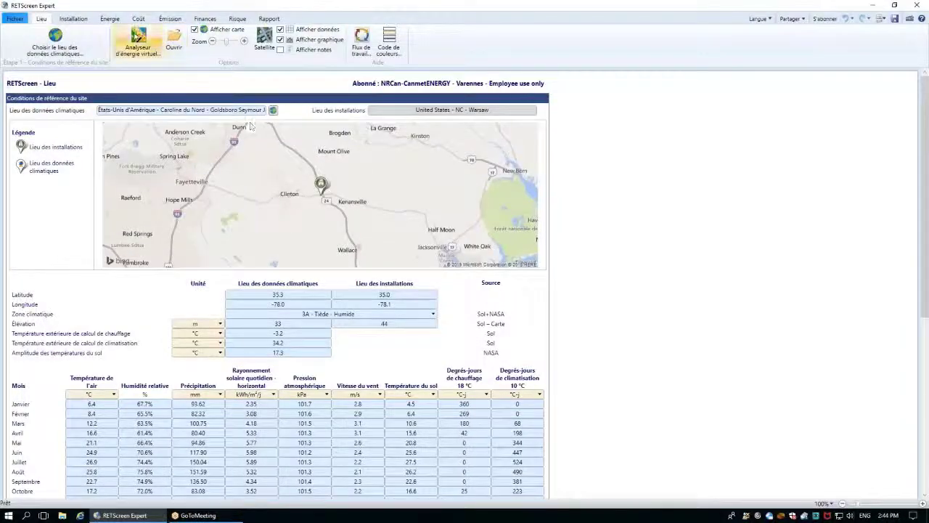
Review the facility information, the cogeneration system selection, and the fuel and electricity prices.
{"action": "left_click", "coordinate": [74, 19]}
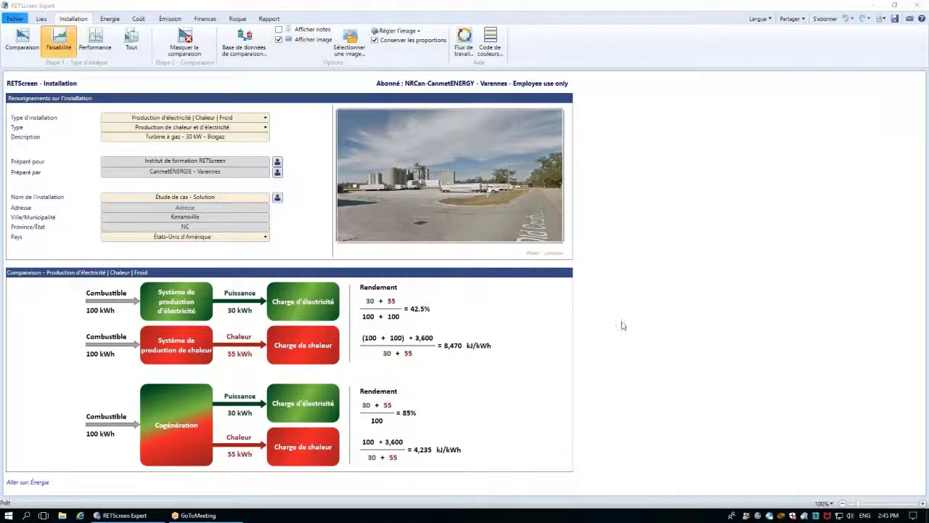
{"action": "left_click", "coordinate": [110, 19]}
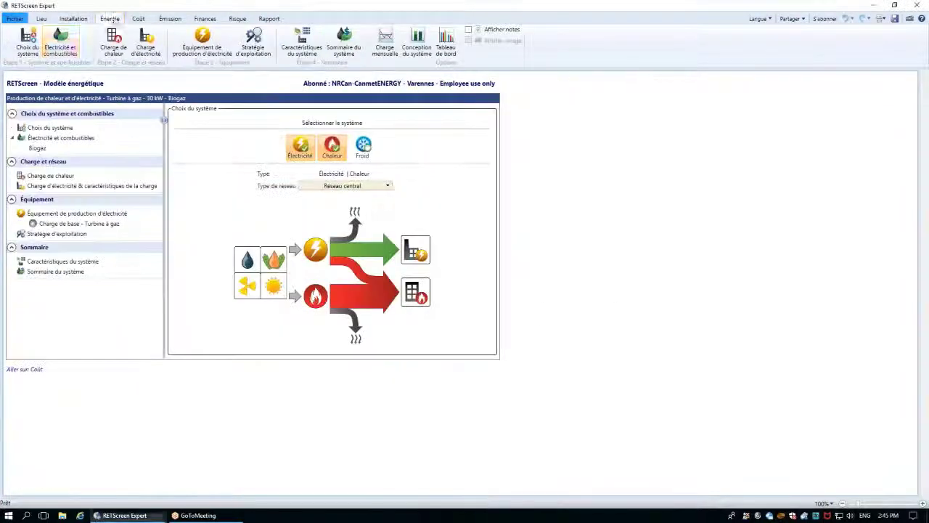
{"action": "left_click", "coordinate": [51, 139]}
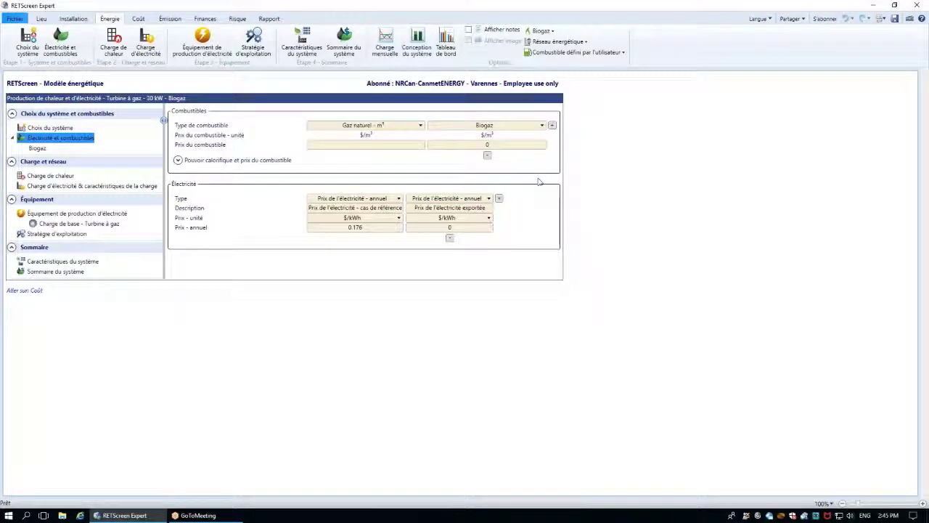
Examine the biogas fuel options and the pig-manure biogas calculation, and return to the fuel and electricity prices.
{"action": "left_click", "coordinate": [554, 32]}
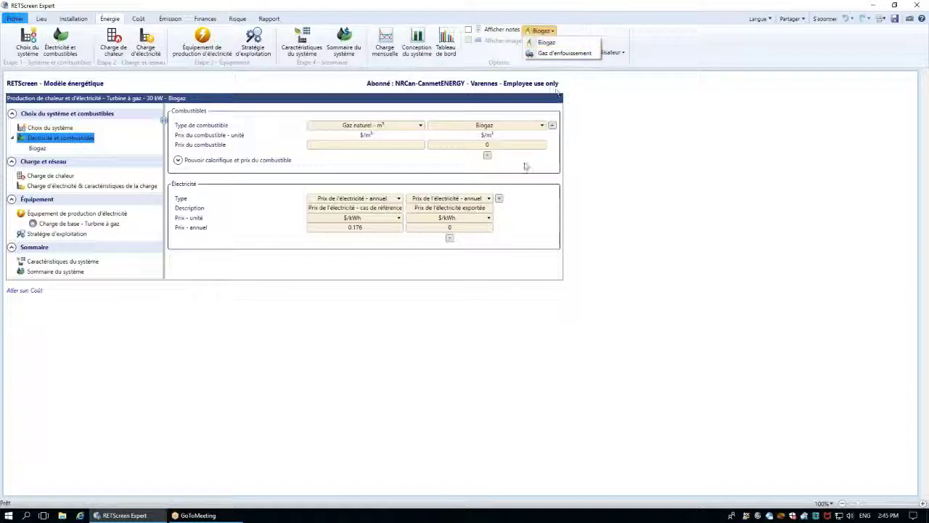
{"action": "left_click", "coordinate": [565, 44]}
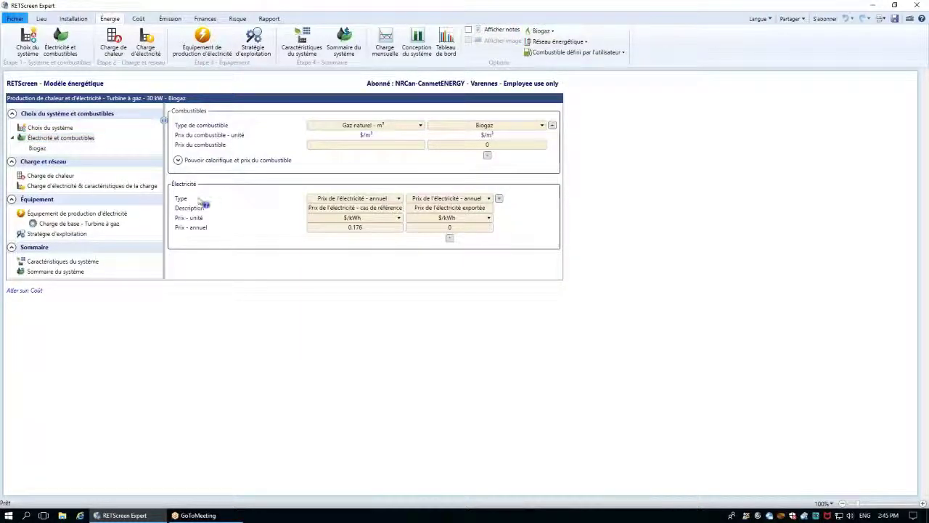
{"action": "left_click", "coordinate": [32, 148]}
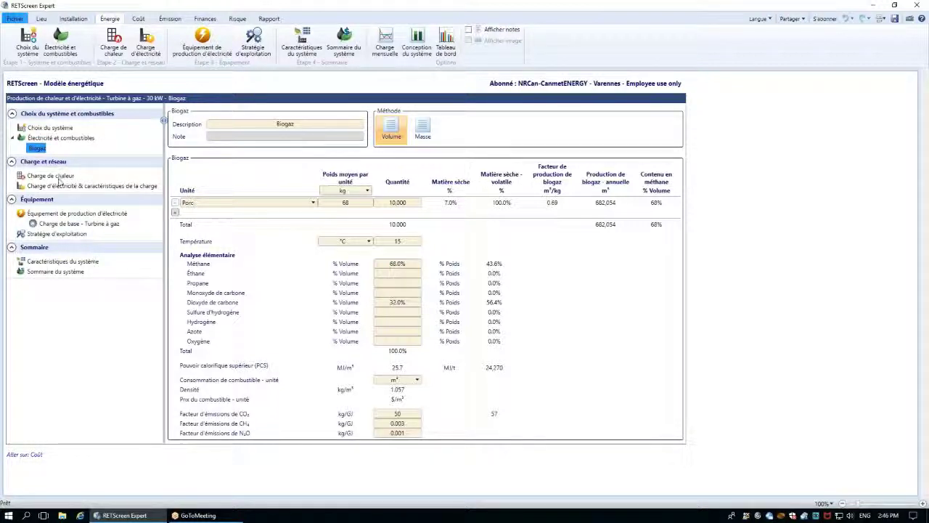
{"action": "left_click", "coordinate": [62, 138]}
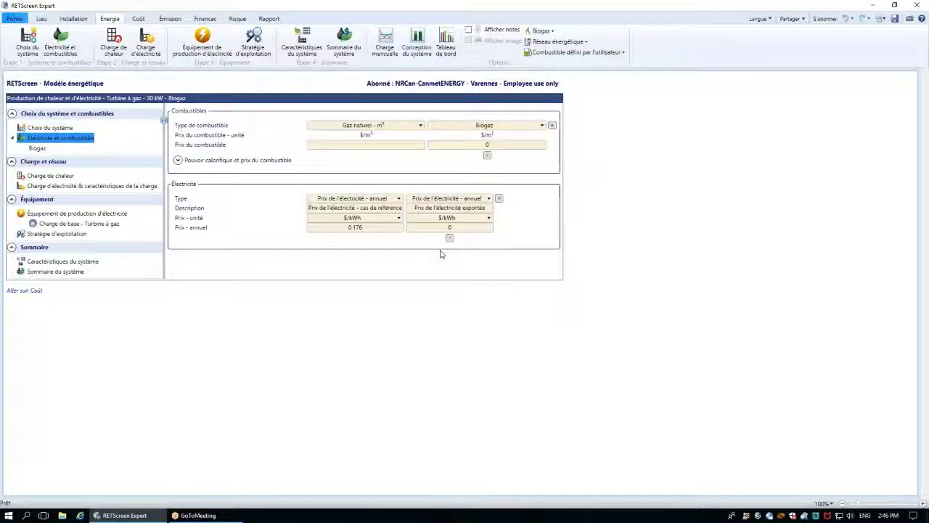
Try the Standard method for the process heat load characteristics, and restore Détaillé.
{"action": "left_click", "coordinate": [73, 178]}
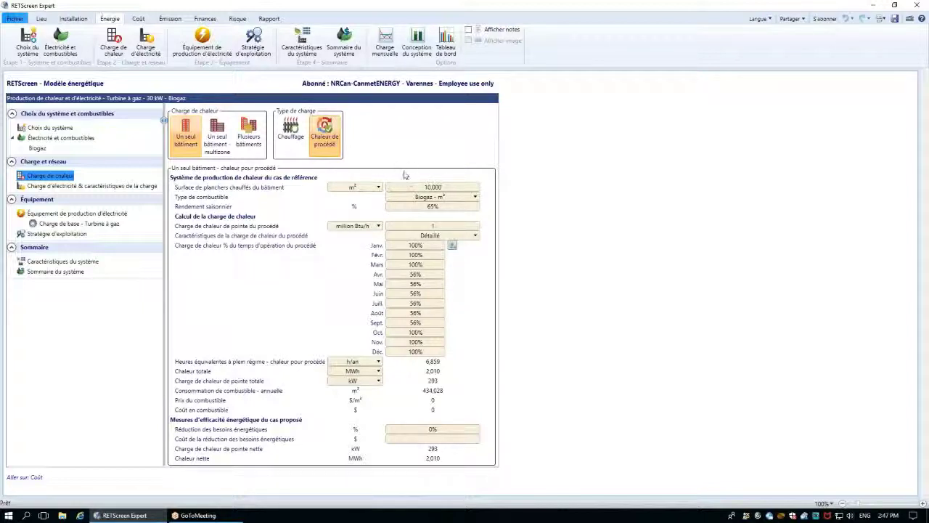
{"action": "left_click", "coordinate": [425, 236]}
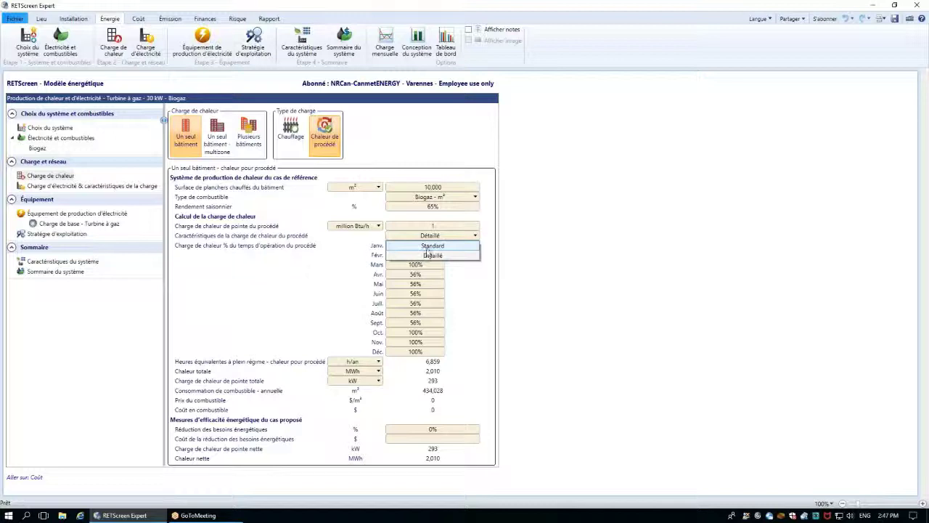
{"action": "left_click", "coordinate": [430, 246]}
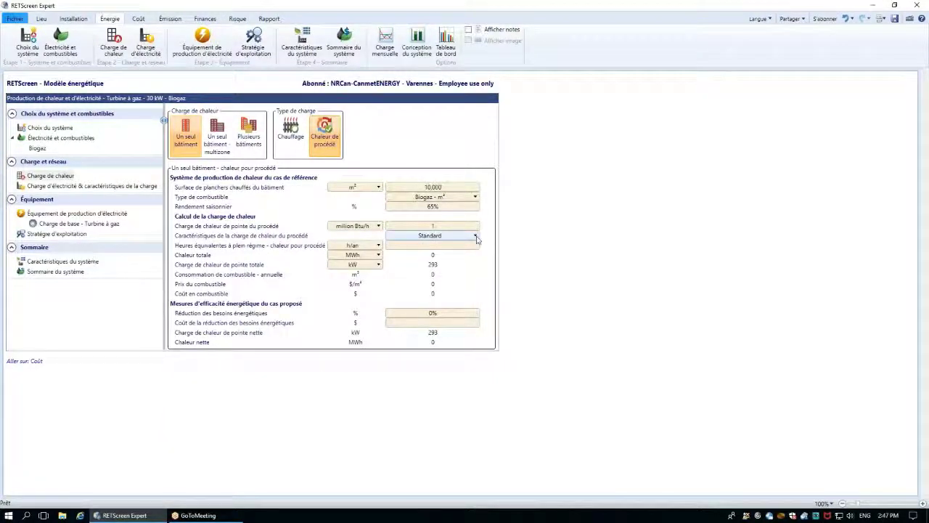
{"action": "left_click", "coordinate": [477, 236]}
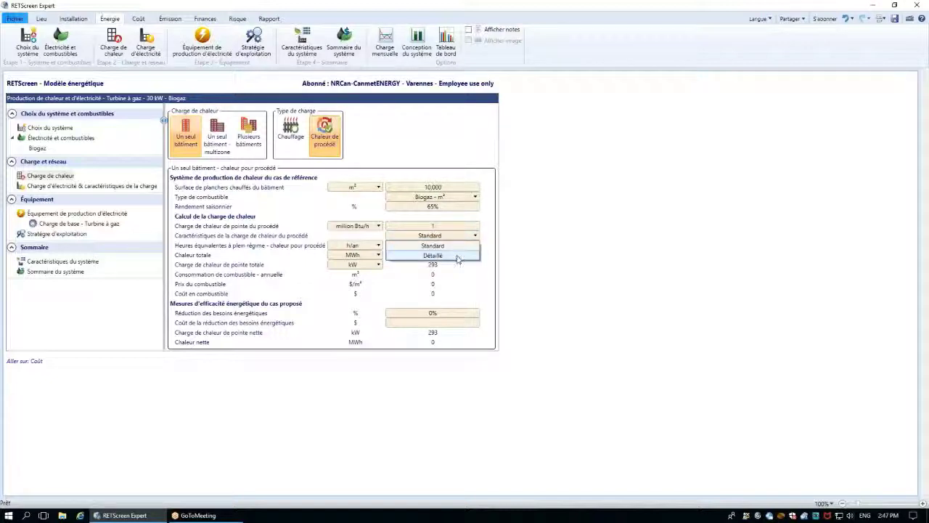
{"action": "left_click", "coordinate": [468, 255]}
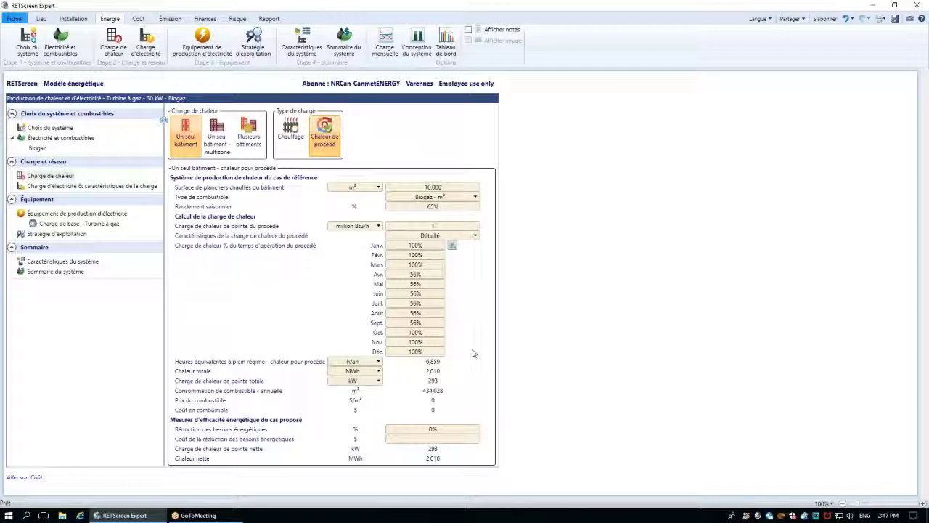
Examine the monthly electricity load and compare the base-load gas turbine's parameters with the Capstone C30 entry in the product database.
{"action": "left_click", "coordinate": [119, 186]}
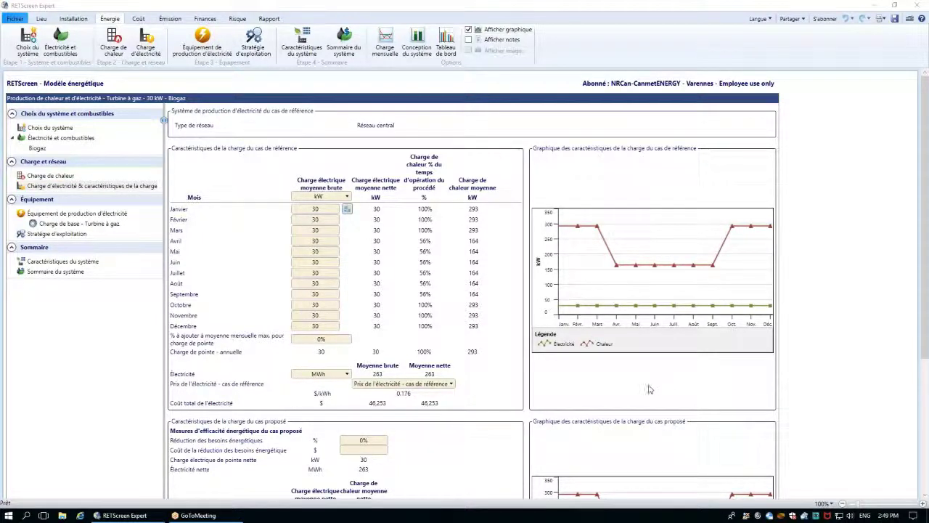
{"action": "left_click", "coordinate": [104, 225]}
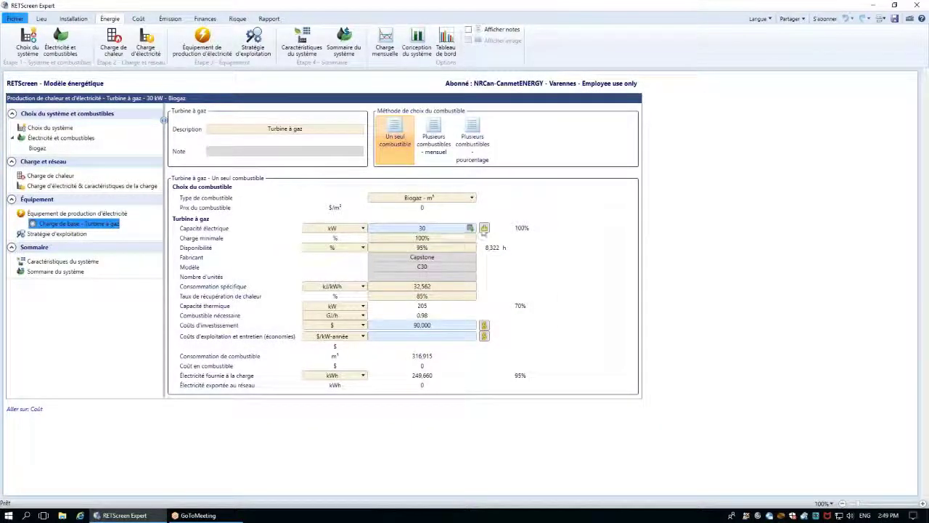
{"action": "left_click", "coordinate": [484, 228]}
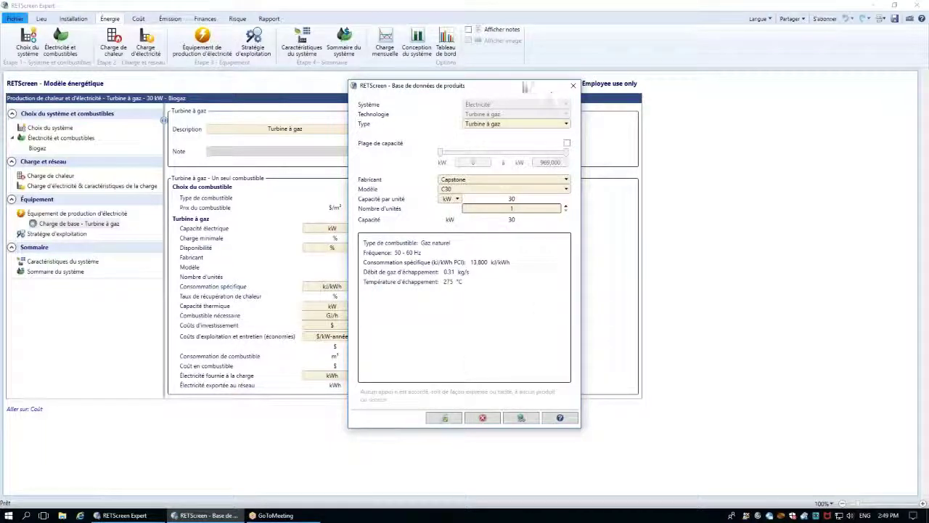
{"action": "left_click_drag", "start_coordinate": [521, 88], "coordinate": [684, 90]}
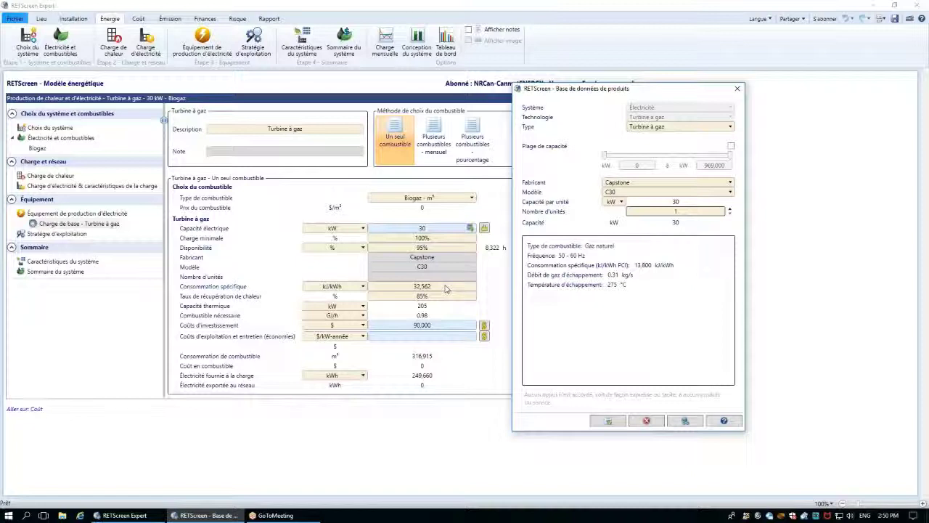
{"action": "left_click", "coordinate": [640, 422]}
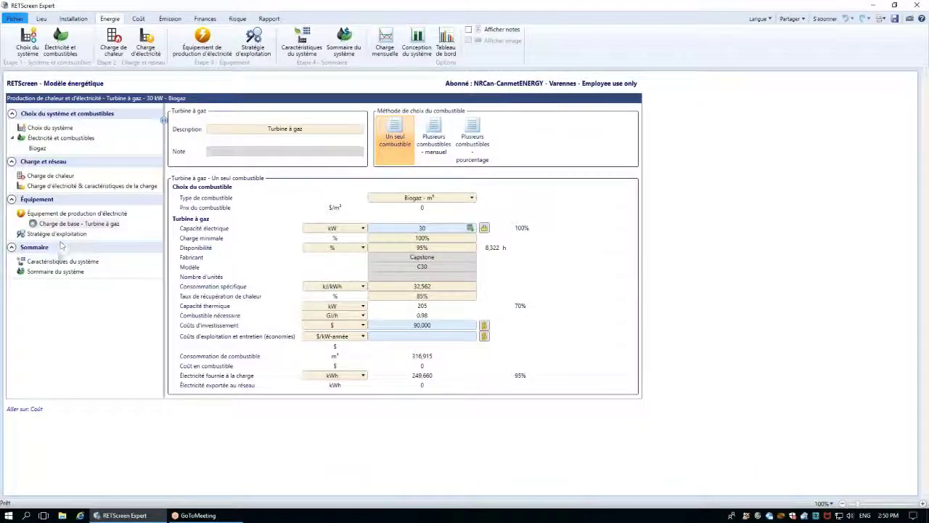
Display the system design charts of base and peak contributions beside the gas turbine's parameters.
{"action": "left_click", "coordinate": [416, 42]}
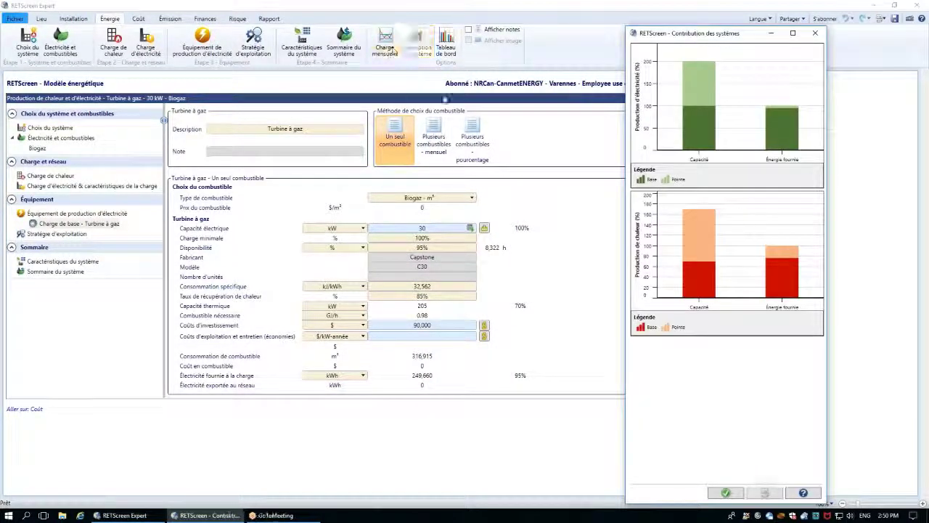
{"action": "left_click_drag", "start_coordinate": [723, 37], "coordinate": [631, 35]}
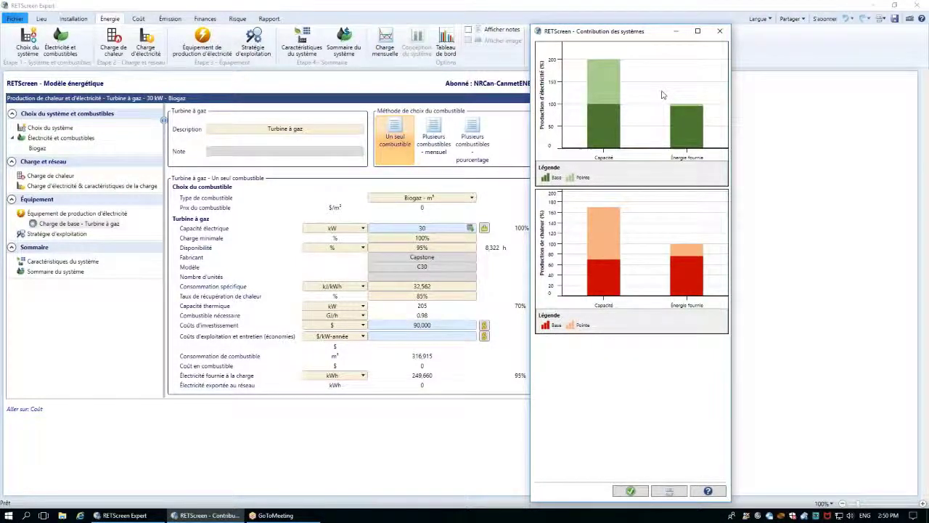
Examine the base and peak contribution charts, close them, and review the proposed case's system characteristics and system summary.
{"action": "mouse_move", "coordinate": [680, 130]}
{"action": "mouse_move", "coordinate": [663, 275]}
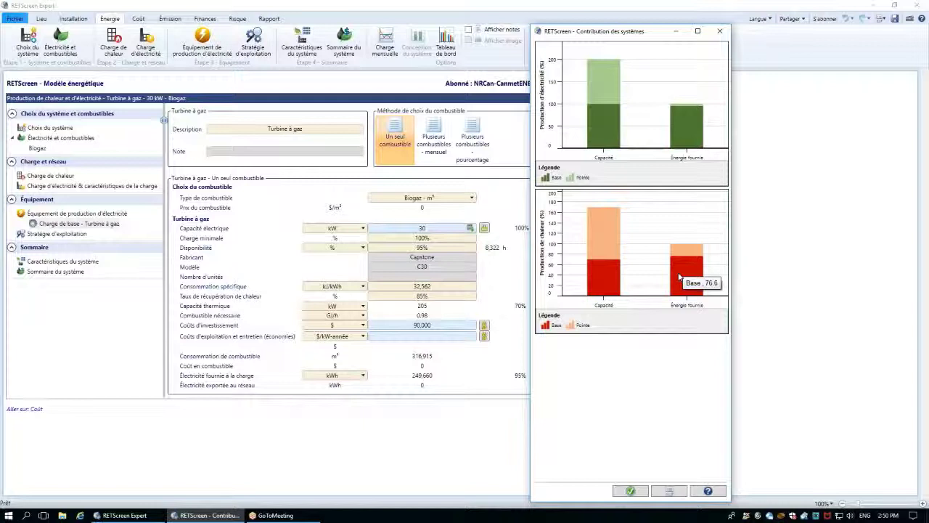
{"action": "left_click", "coordinate": [630, 491]}
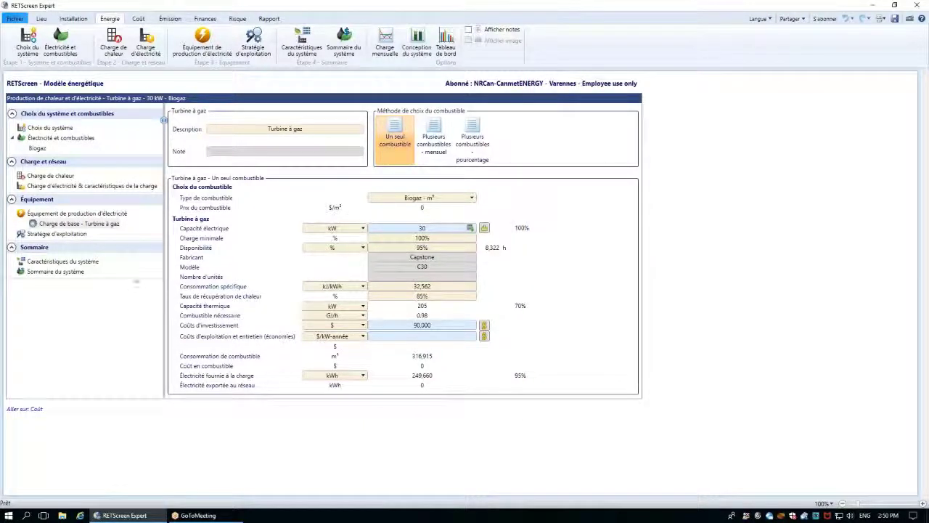
{"action": "left_click", "coordinate": [58, 261]}
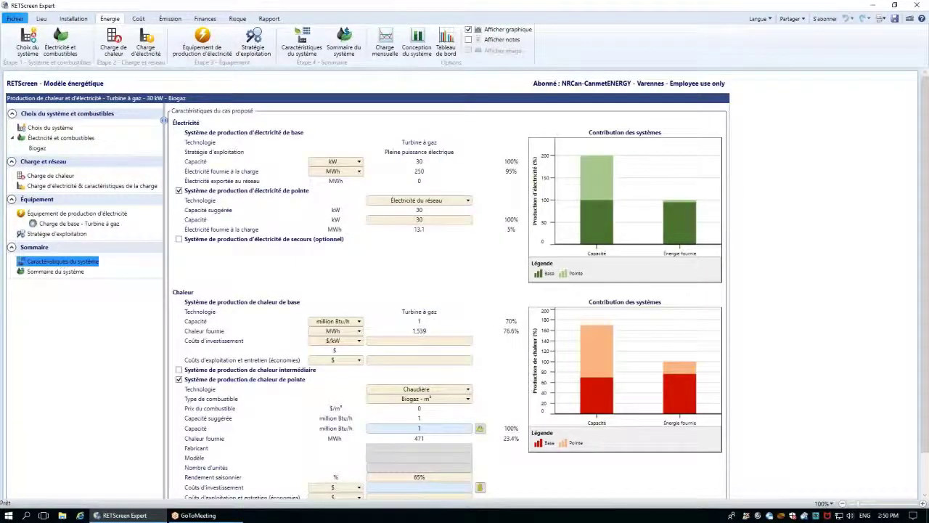
{"action": "scroll", "coordinate": [187, 261], "scroll_direction": "down", "scroll_amount": 2}
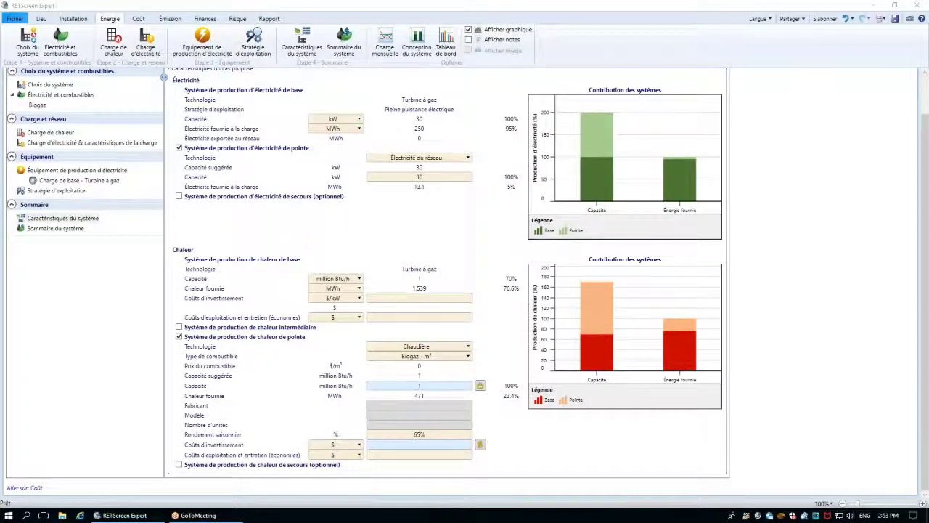
{"action": "left_click", "coordinate": [69, 227]}
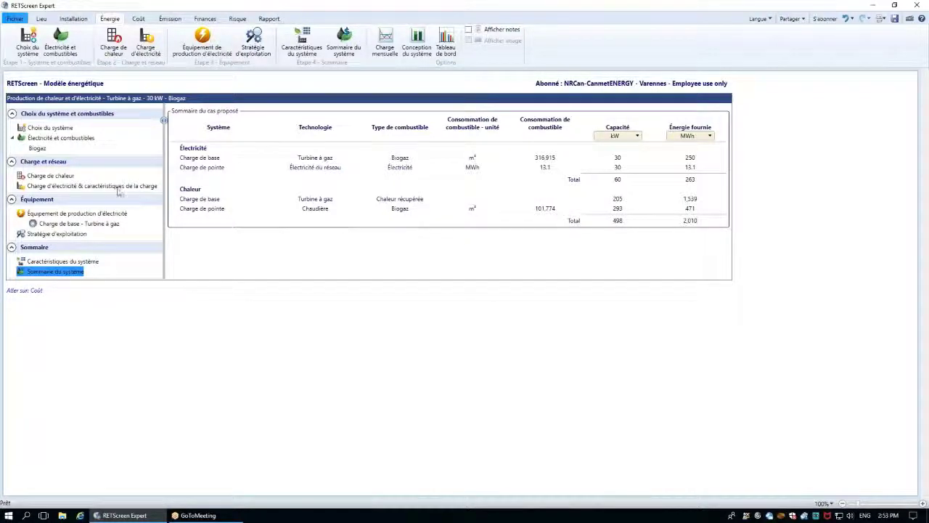
Review the pig-manure biogas data along with the project's emission and financial analyses.
{"action": "left_click", "coordinate": [37, 149]}
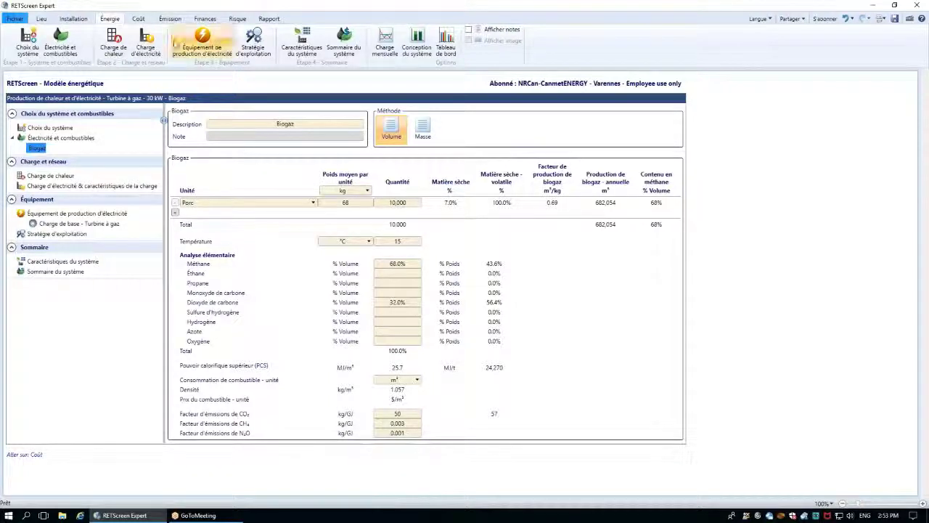
{"action": "left_click", "coordinate": [170, 19]}
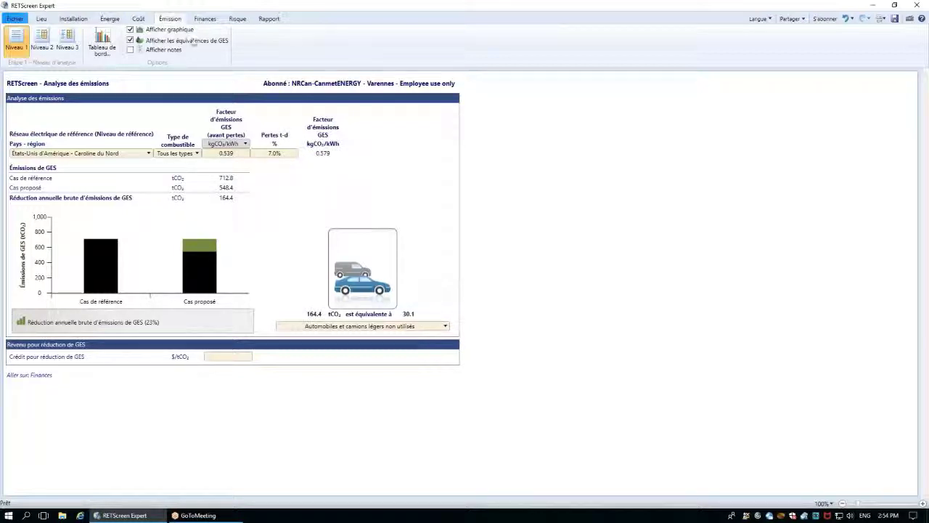
{"action": "left_click", "coordinate": [201, 21]}
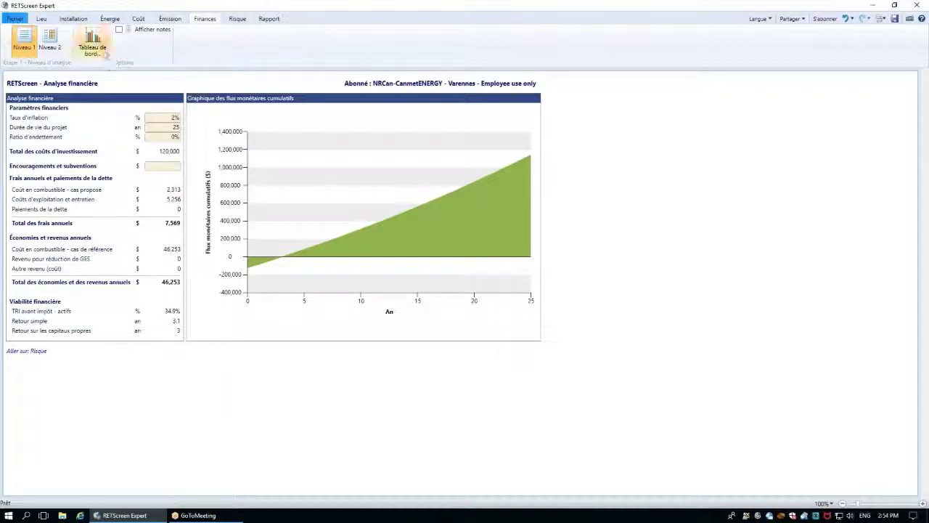
Add a Gaz d'enfouissement calculation to the energy model's electricity and fuels.
{"action": "left_click", "coordinate": [110, 19]}
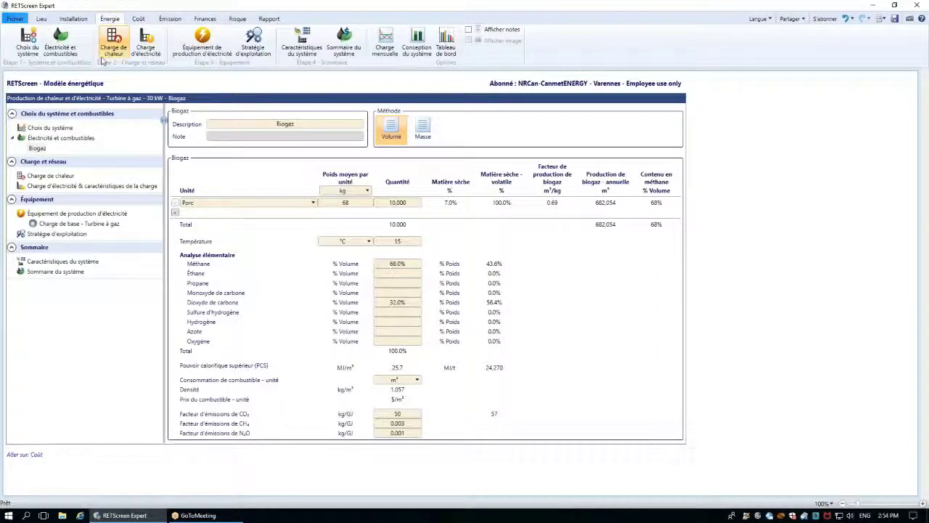
{"action": "left_click", "coordinate": [84, 138]}
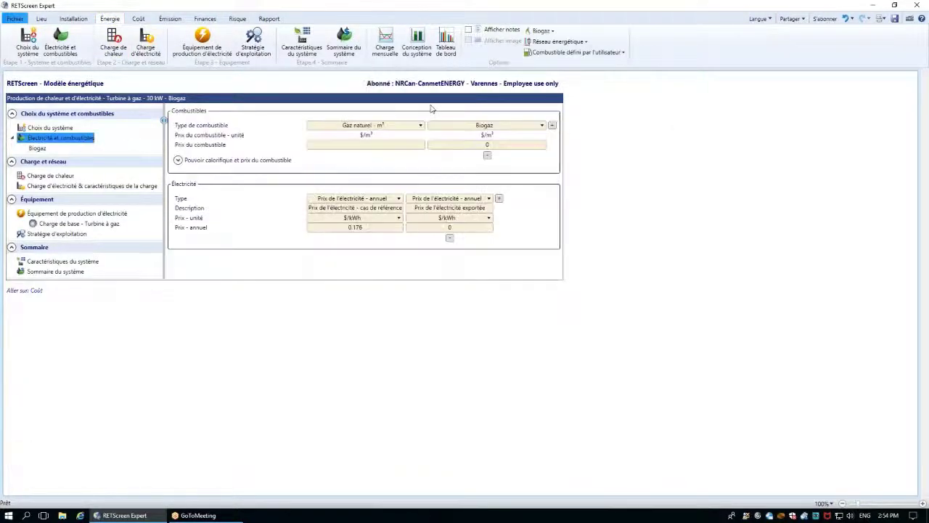
{"action": "left_click", "coordinate": [548, 31]}
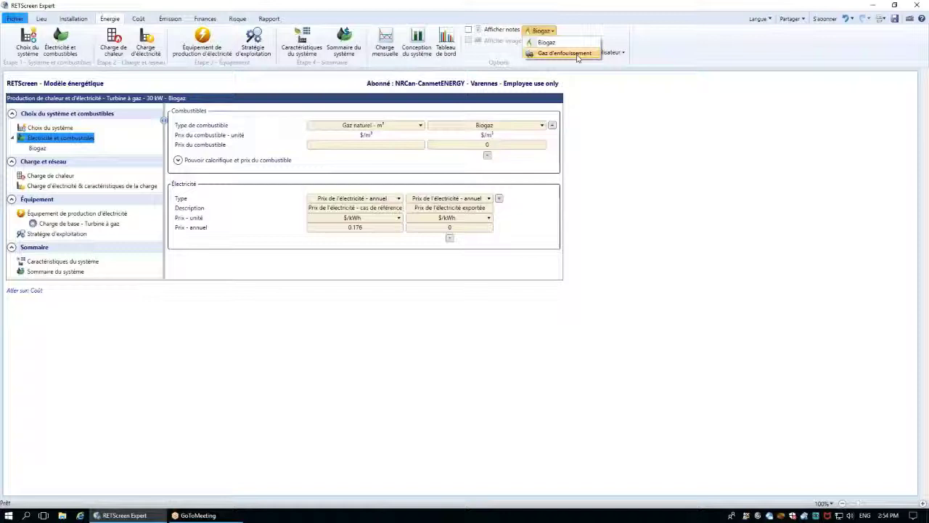
{"action": "left_click", "coordinate": [565, 53]}
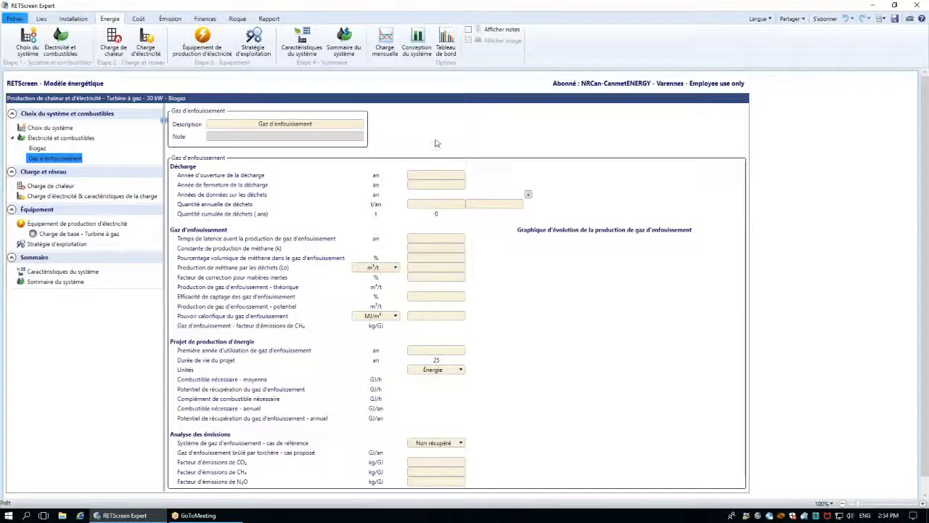
Search the case studies for "gaz d'enf" and open the London combined-cycle gas turbine cogeneration case without saving the current changes.
{"action": "left_click", "coordinate": [14, 19]}
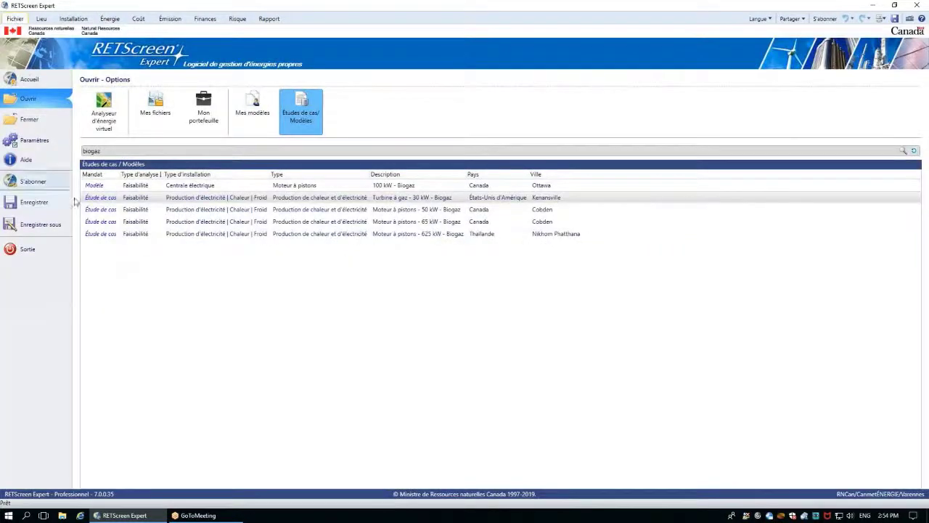
{"action": "left_click_drag", "start_coordinate": [156, 150], "coordinate": [73, 156]}
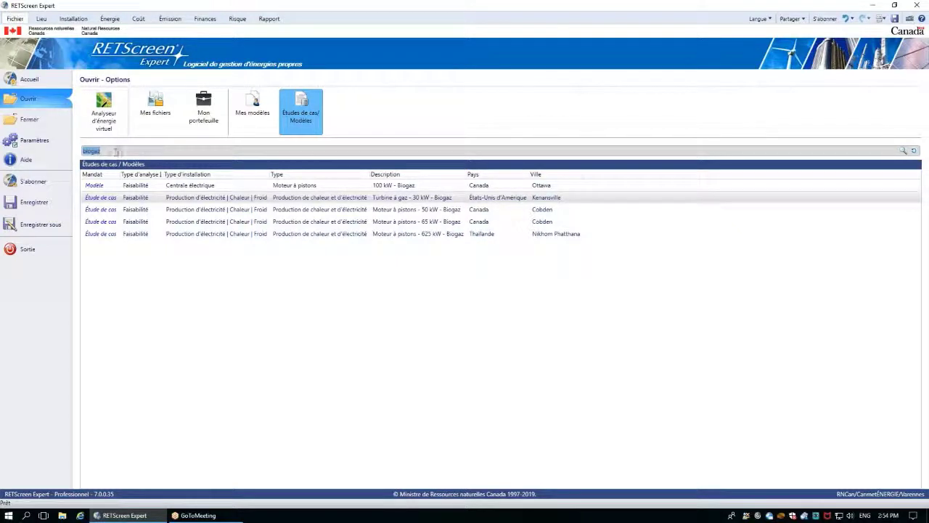
{"action": "type", "text": "gé"}
{"action": "type", "text": "z d'enf"}
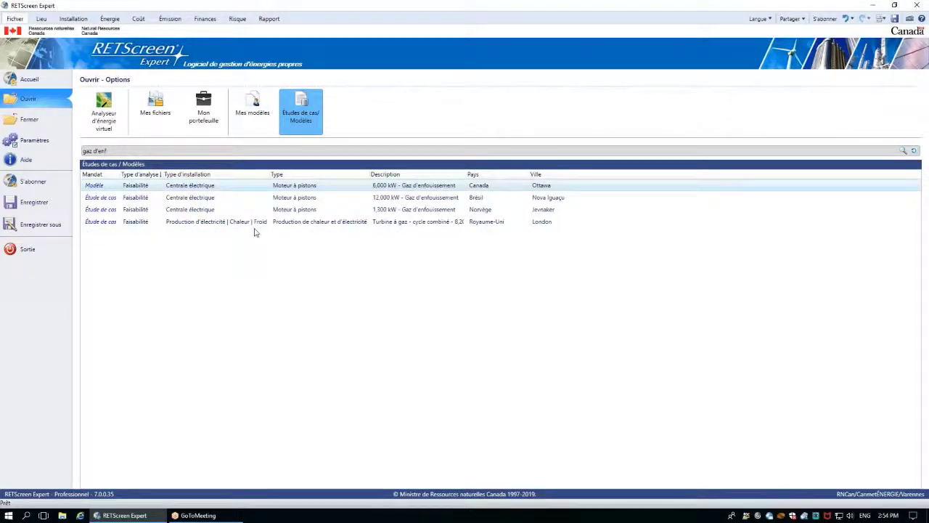
{"action": "double_click", "coordinate": [321, 224]}
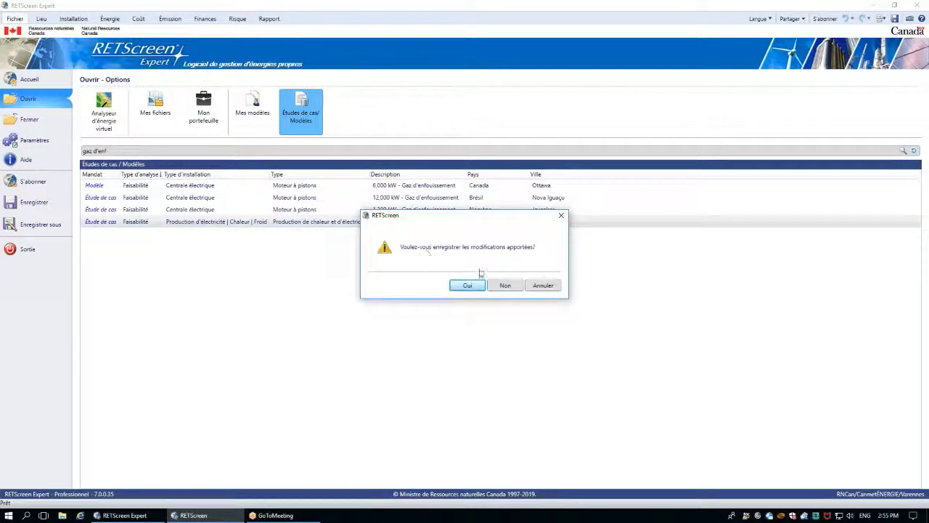
{"action": "left_click", "coordinate": [501, 285]}
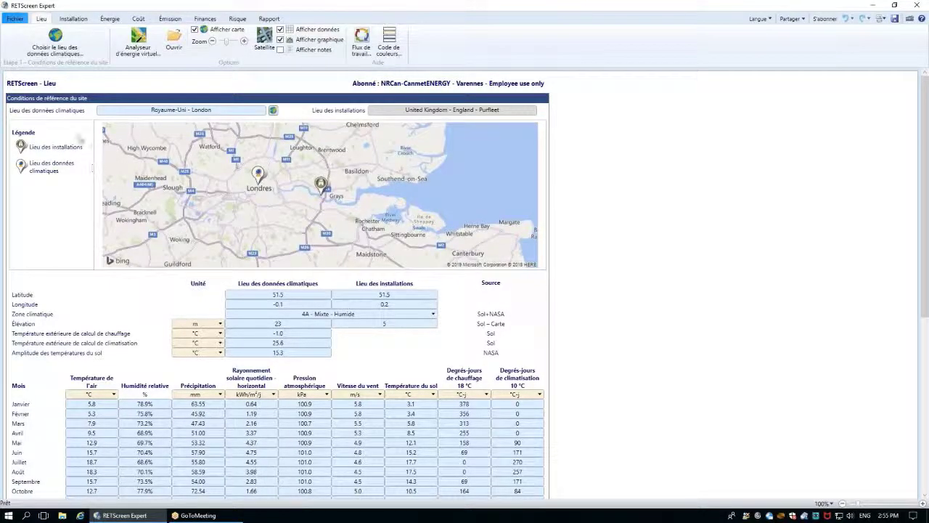
Examine the landfill gas calculation with its production graph and the combined-cycle gas turbine's base-load parameters.
{"action": "left_click", "coordinate": [108, 19]}
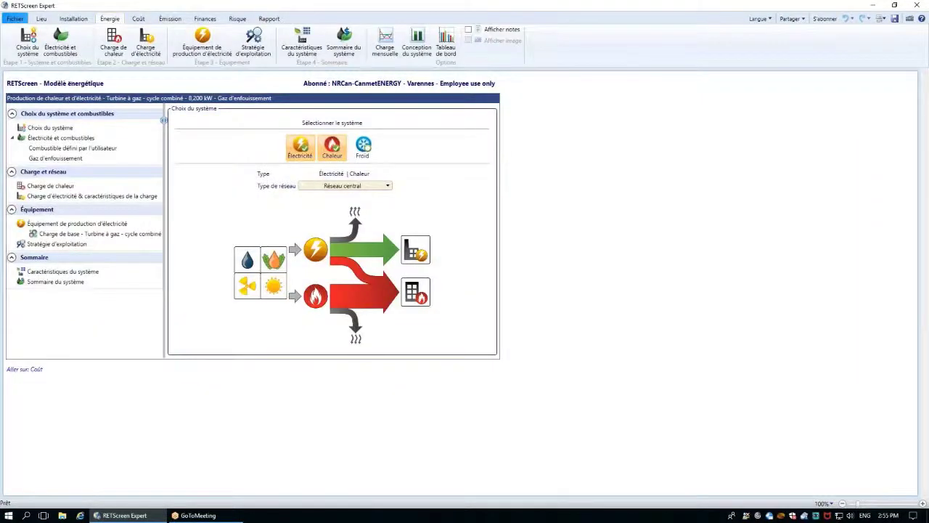
{"action": "left_click", "coordinate": [57, 158]}
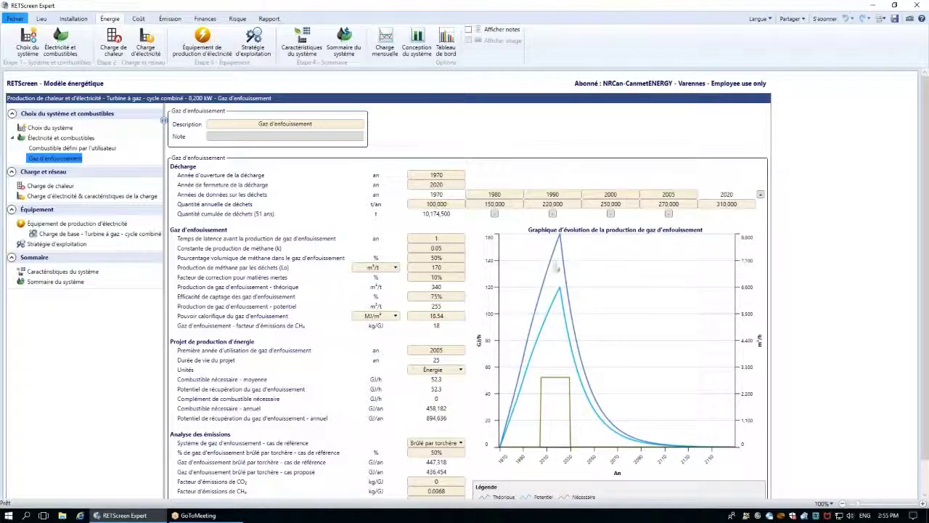
{"action": "scroll", "coordinate": [541, 305], "scroll_direction": "down", "scroll_amount": 1}
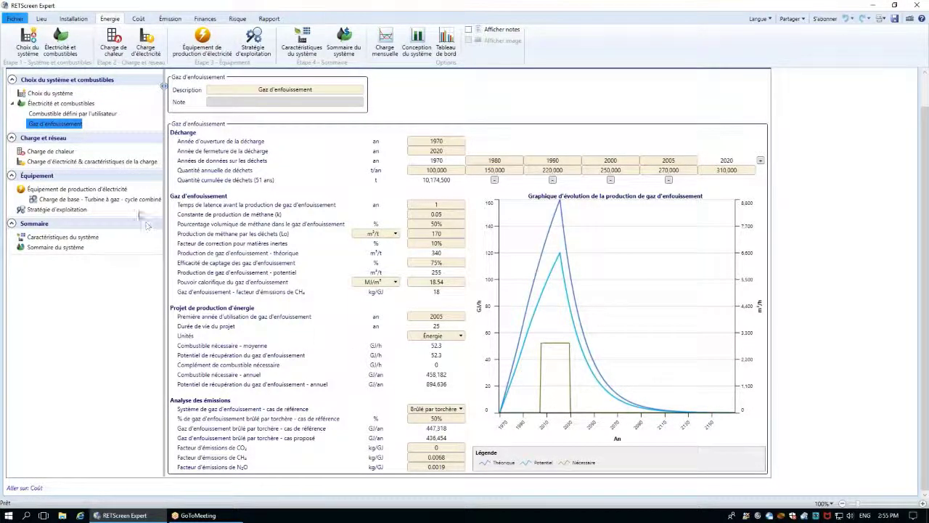
{"action": "left_click", "coordinate": [137, 200]}
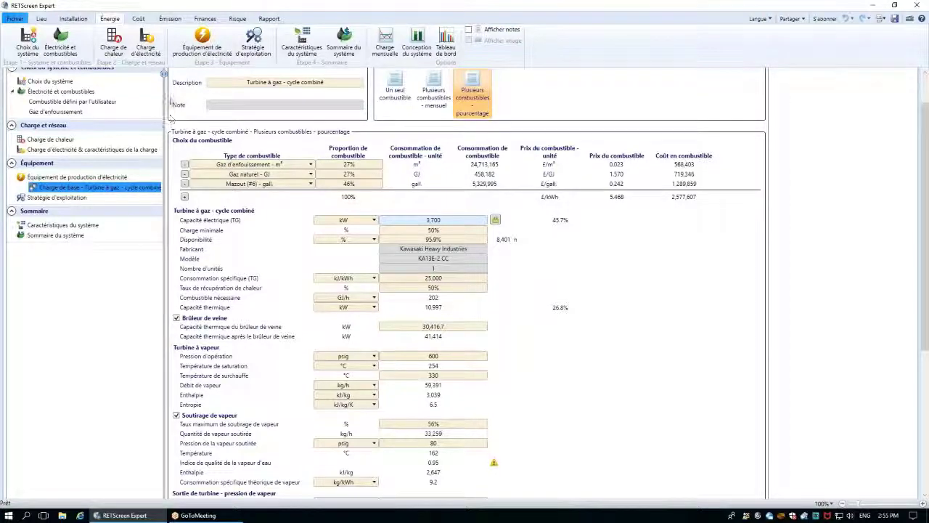
Review the landfill gas project's level 2 emission analysis, comparing the reference and proposed case GHG summaries.
{"action": "left_click", "coordinate": [169, 18]}
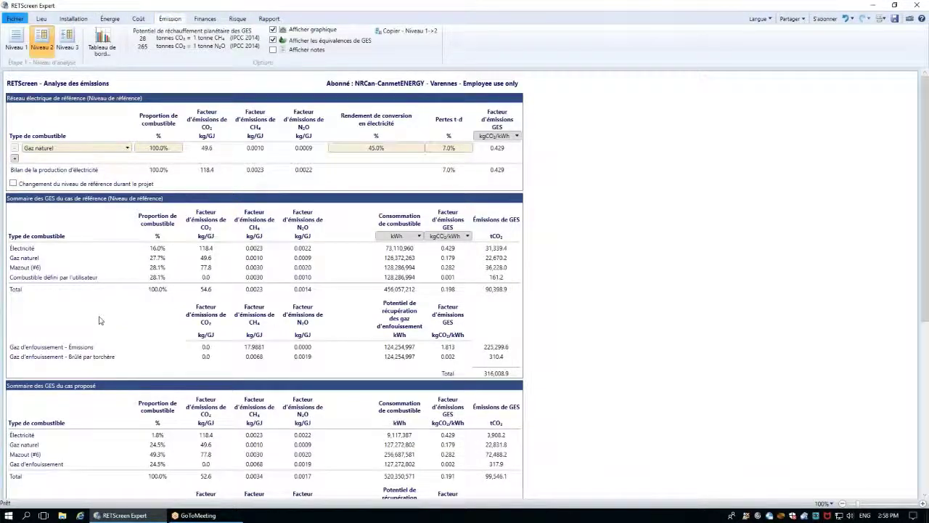
{"action": "scroll", "coordinate": [99, 319], "scroll_direction": "down", "scroll_amount": 3}
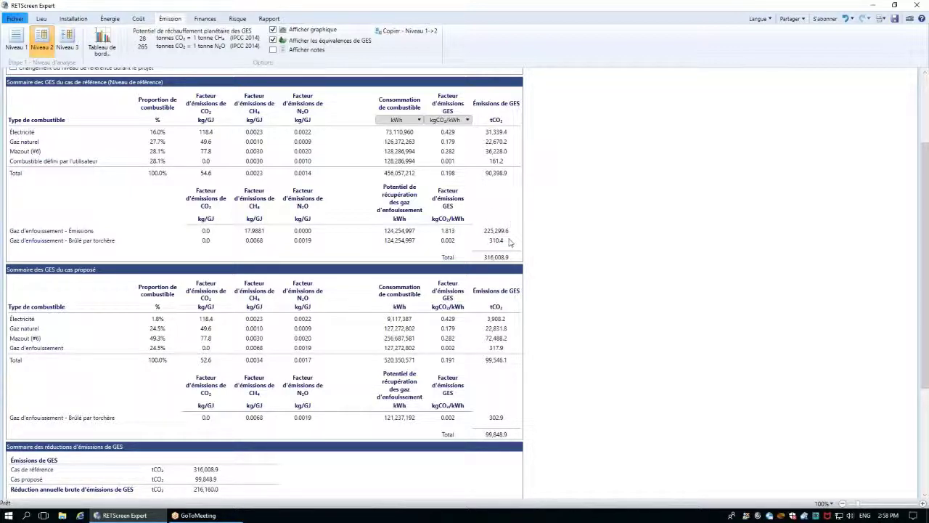
{"action": "scroll", "coordinate": [510, 242], "scroll_direction": "down", "scroll_amount": 5}
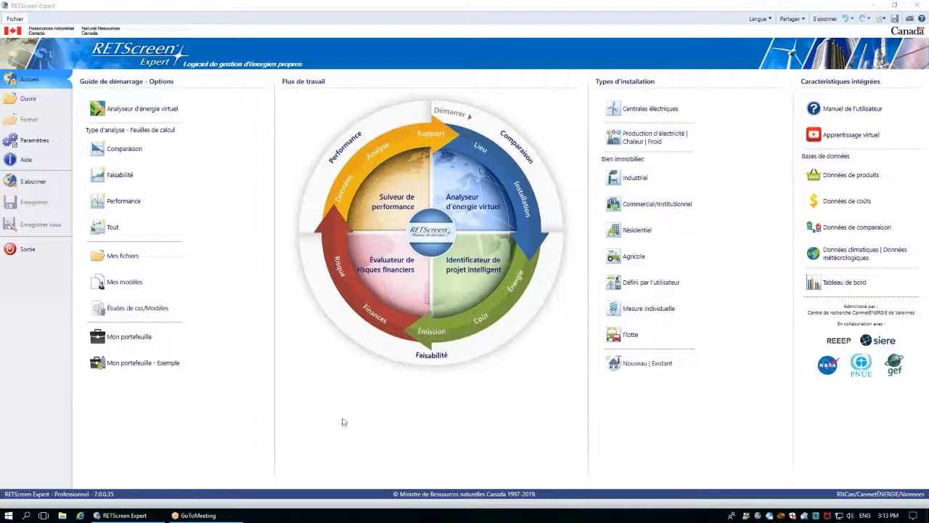
Start a new feasibility analysis with facility type Production d'électricité | Chaleur | Froid and type Production de chaleur et de froid.
{"action": "left_click", "coordinate": [116, 175]}
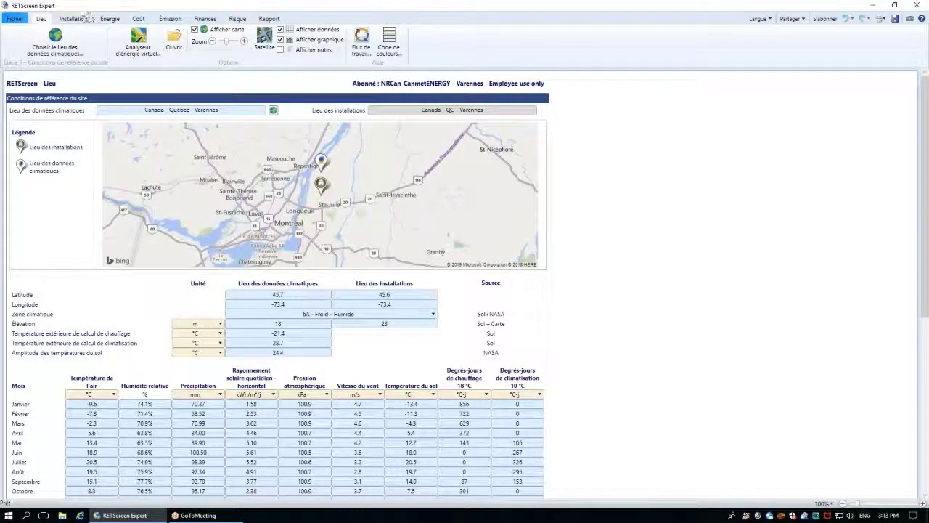
{"action": "left_click", "coordinate": [85, 18]}
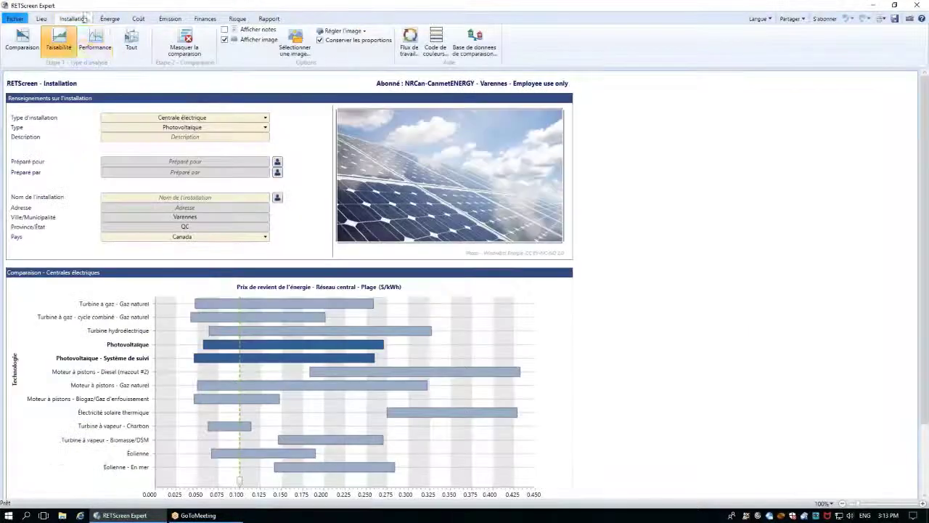
{"action": "left_click", "coordinate": [192, 117]}
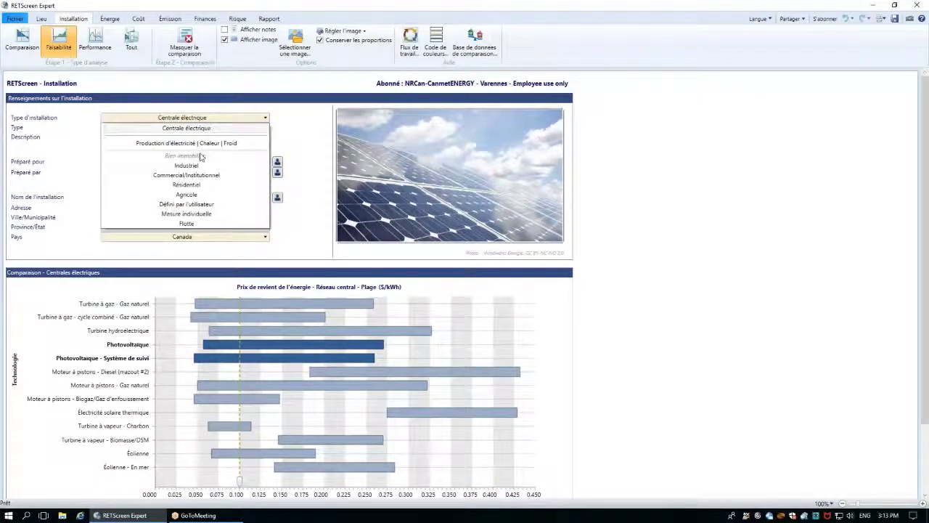
{"action": "left_click", "coordinate": [202, 143]}
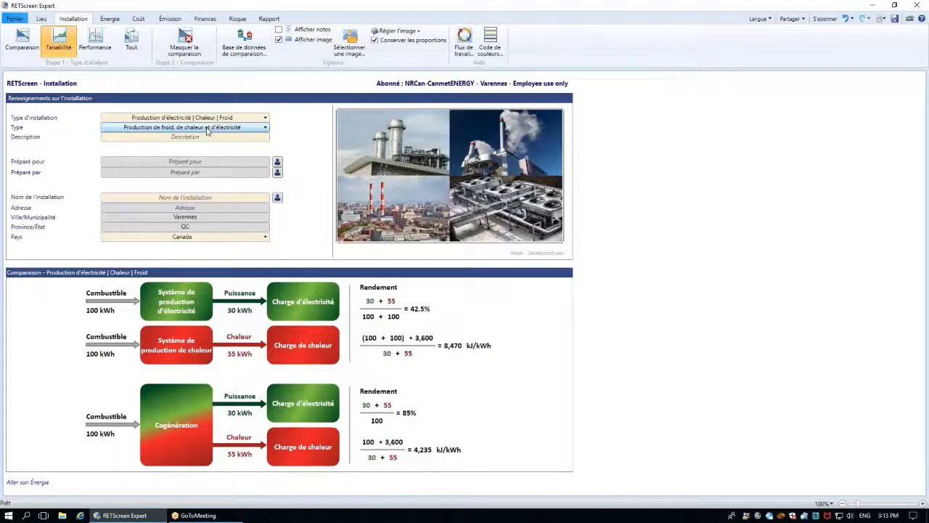
{"action": "left_click", "coordinate": [207, 129]}
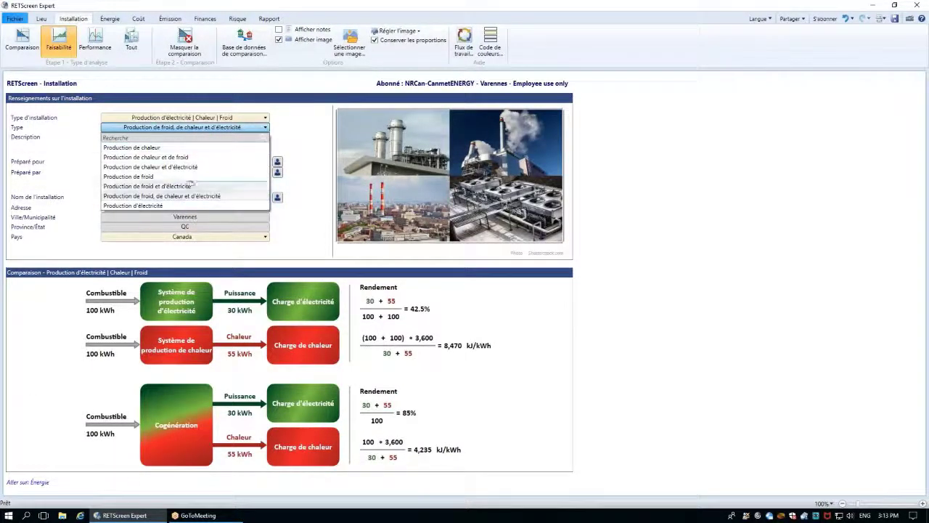
{"action": "left_click", "coordinate": [190, 157]}
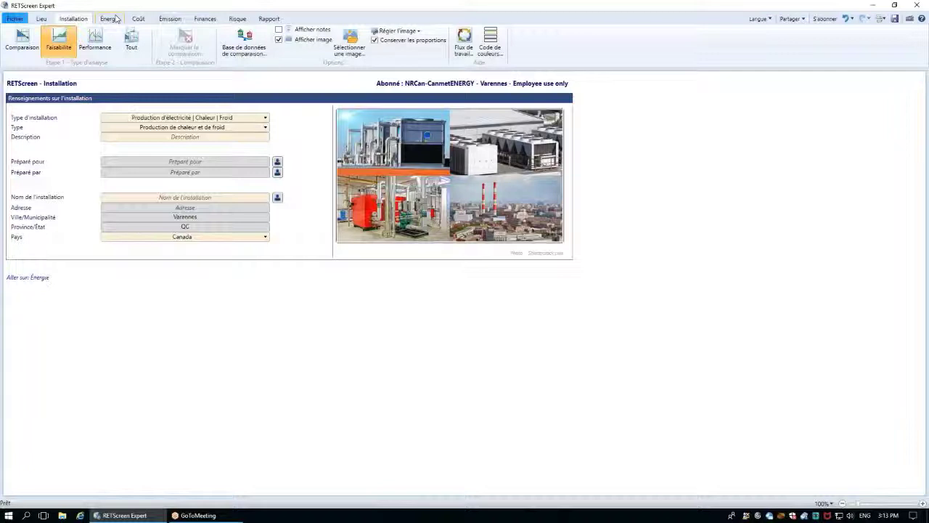
Switch the cost analysis to Niveau 3 and add the project-specific cost tool Échangeur de chaleur dans le sol.
{"action": "left_click", "coordinate": [110, 18]}
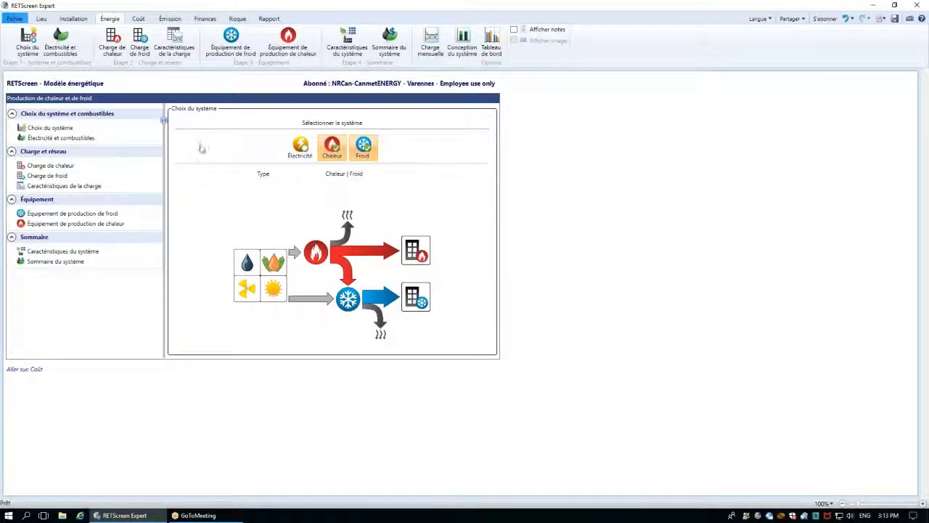
{"action": "left_click", "coordinate": [139, 19]}
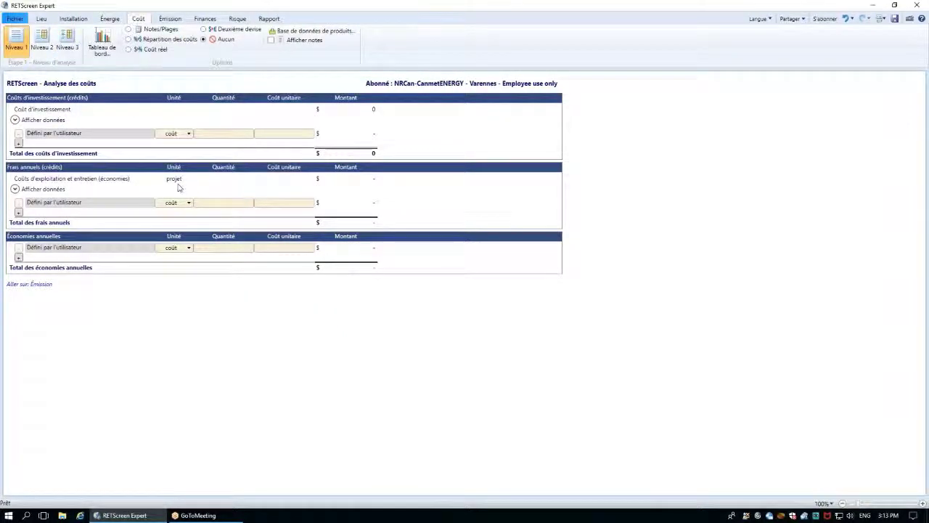
{"action": "scroll", "coordinate": [179, 187], "scroll_direction": "down", "scroll_amount": 15}
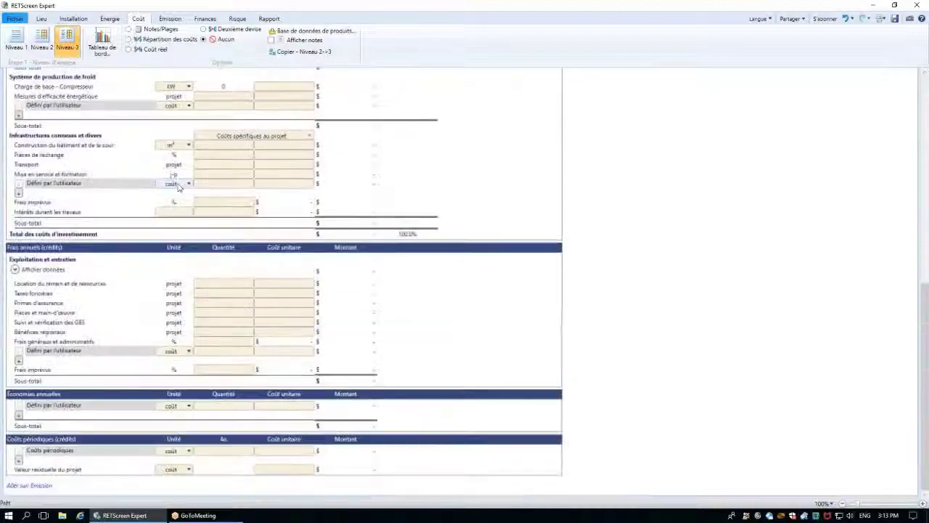
{"action": "scroll", "coordinate": [179, 187], "scroll_direction": "up", "scroll_amount": 2}
{"action": "left_click", "coordinate": [202, 184]}
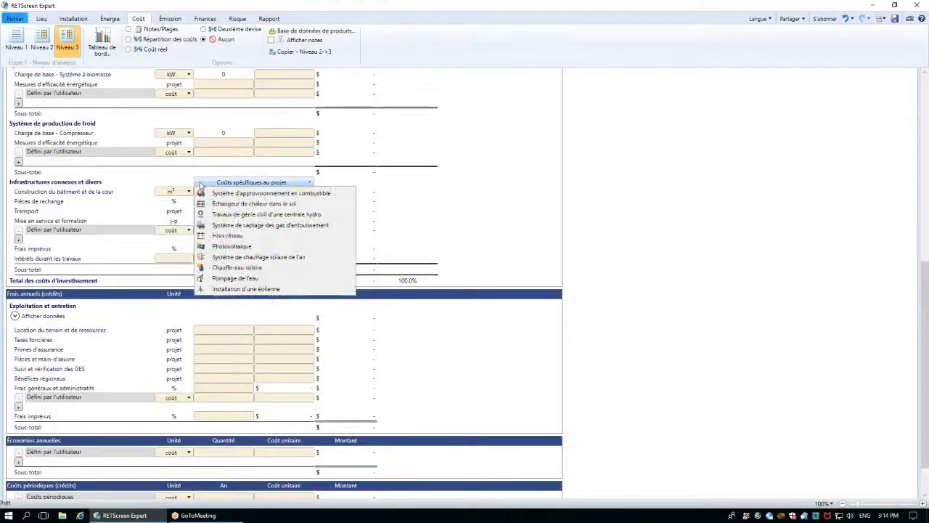
{"action": "left_click", "coordinate": [222, 205]}
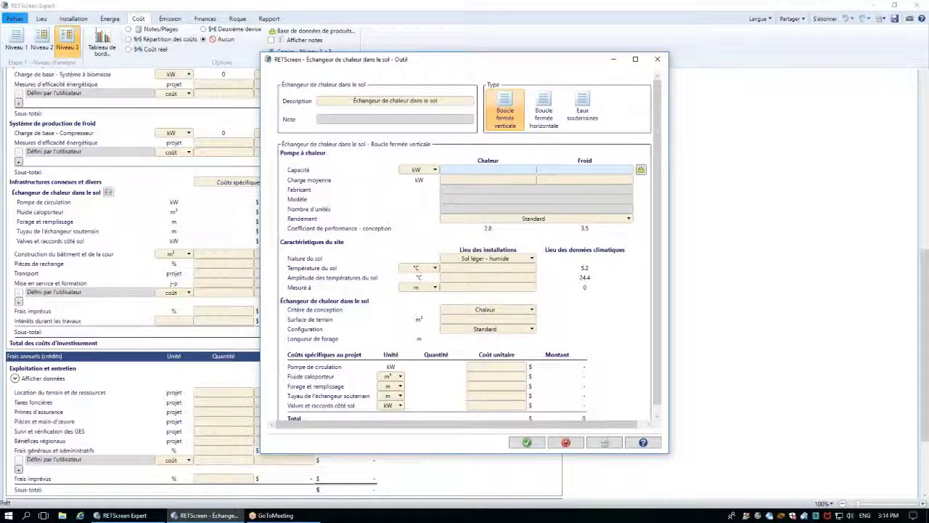
Look over the vertical closed-loop ground heat exchanger tool, close it and return to the start page.
{"action": "scroll", "coordinate": [468, 247], "scroll_direction": "down", "scroll_amount": 1}
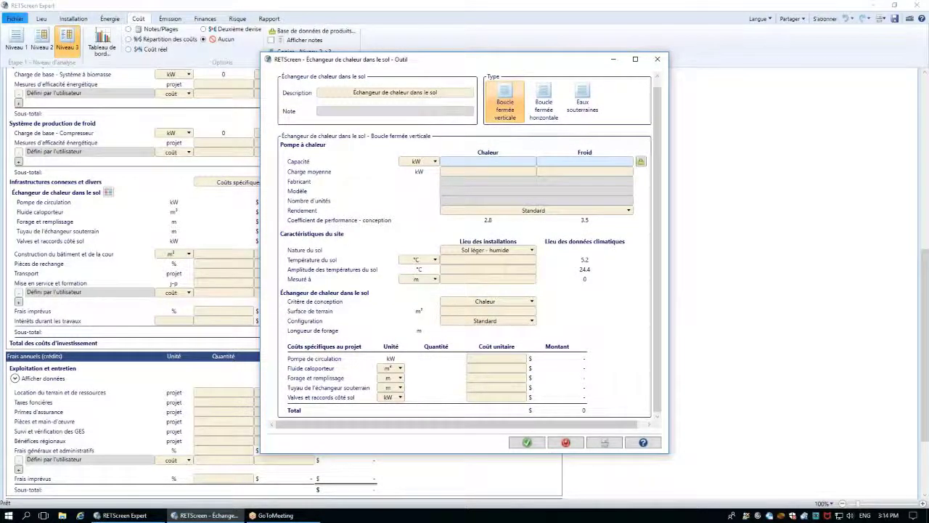
{"action": "left_click", "coordinate": [657, 62]}
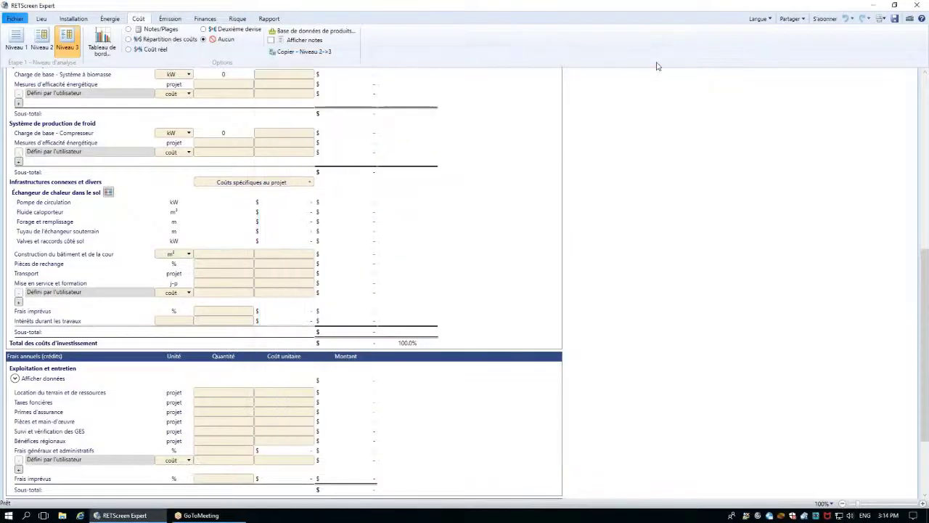
{"action": "left_click", "coordinate": [15, 18]}
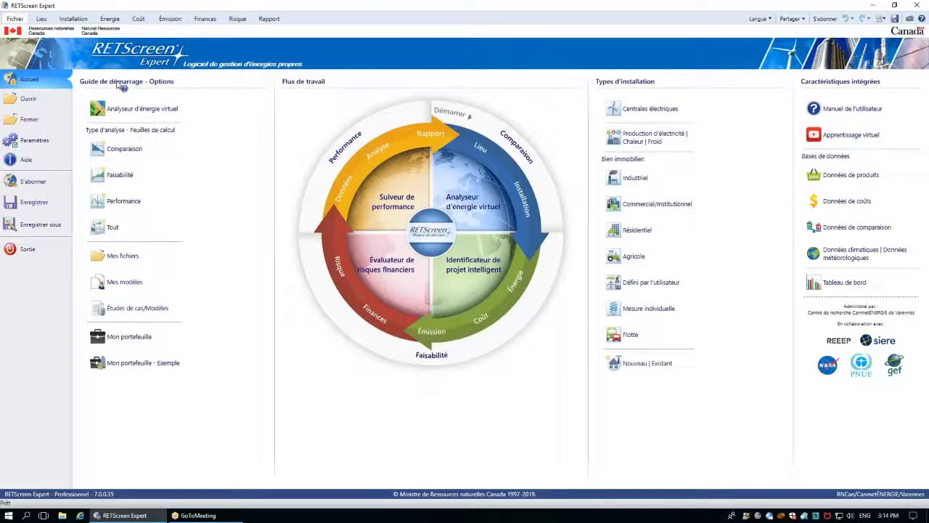
Start a virtual energy analysis with facility type Production d'électricité | Chaleur | Froid and type Production de chaleur et de froid.
{"action": "left_click", "coordinate": [95, 111]}
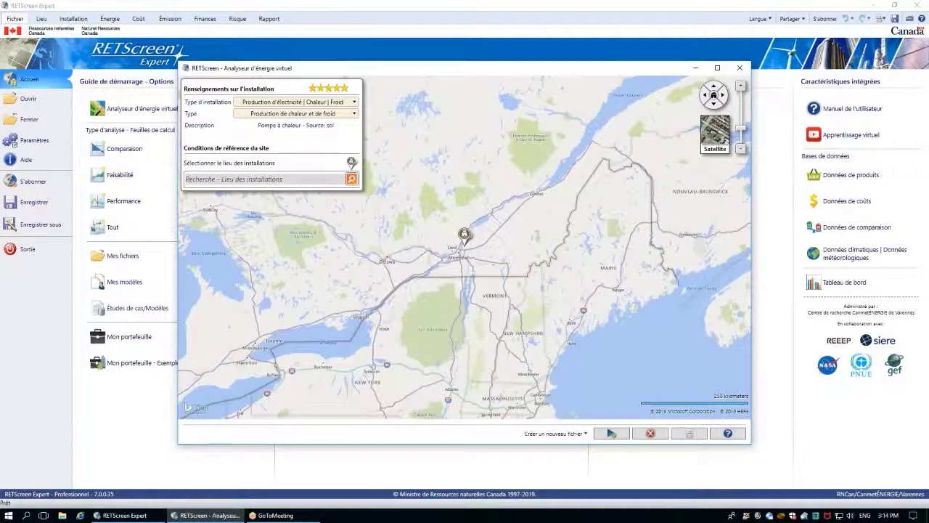
{"action": "left_click", "coordinate": [315, 103]}
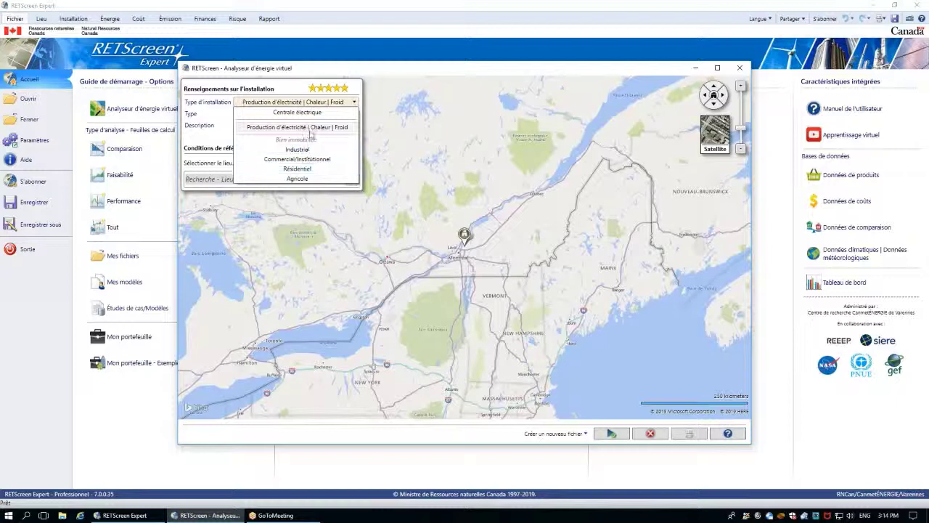
{"action": "left_click", "coordinate": [310, 127]}
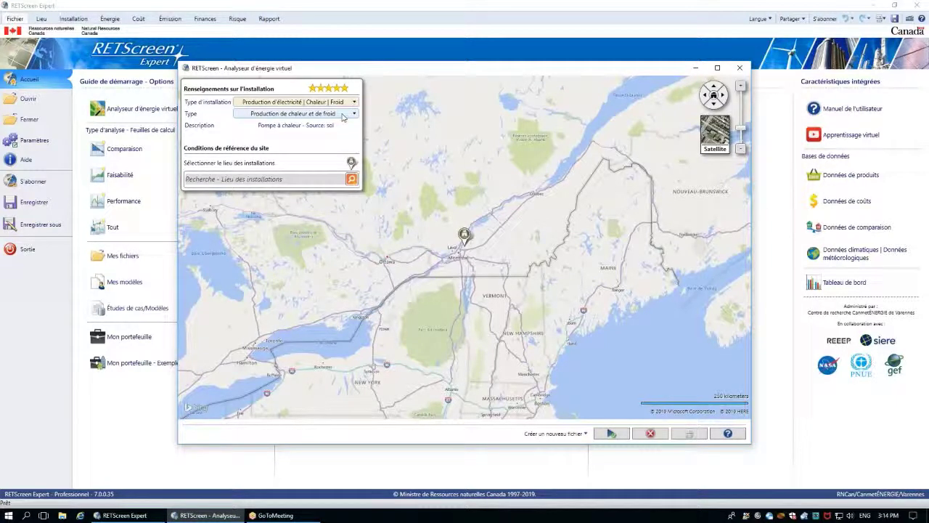
{"action": "left_click", "coordinate": [344, 115]}
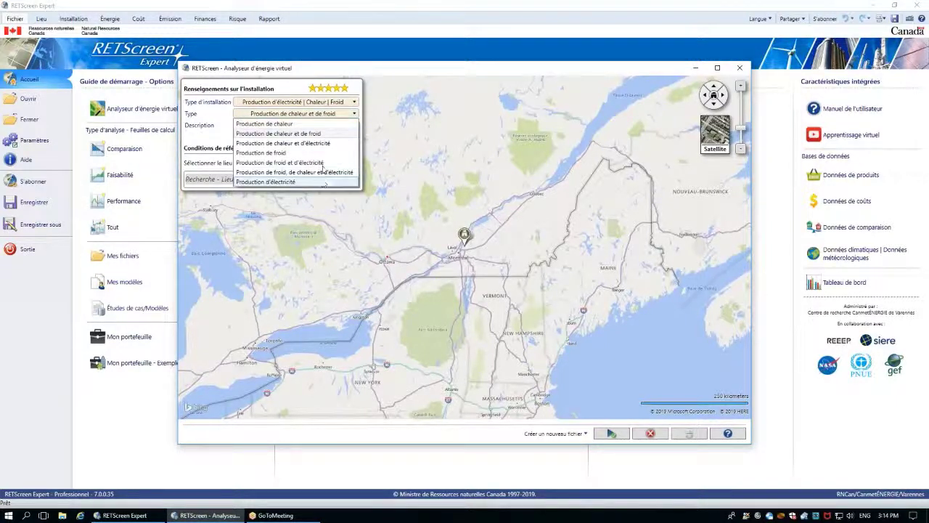
{"action": "left_click", "coordinate": [326, 133]}
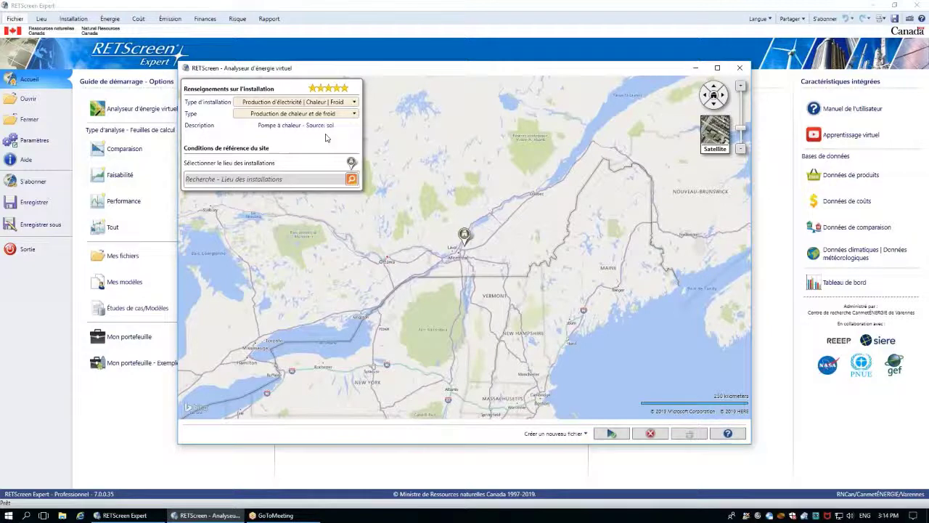
Set the facility location to Toronto, ON and create the new analysis file.
{"action": "left_click", "coordinate": [310, 178]}
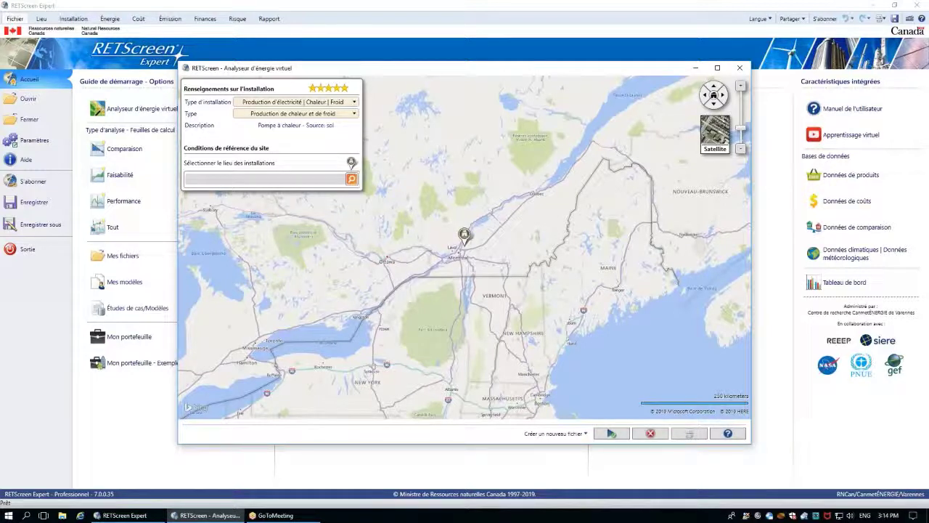
{"action": "type", "text": "Toronto, ON"}
{"action": "left_click", "coordinate": [301, 191]}
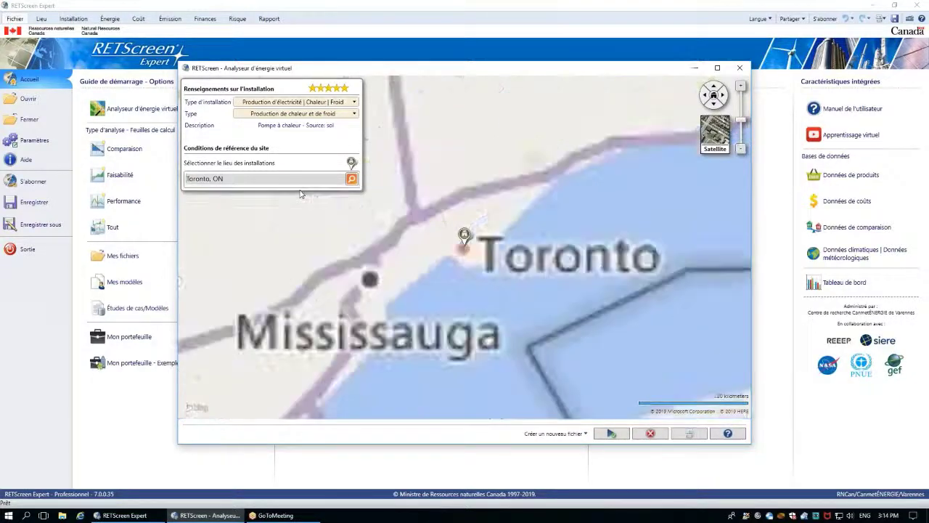
{"action": "left_click", "coordinate": [611, 434]}
{"action": "left_click", "coordinate": [502, 285]}
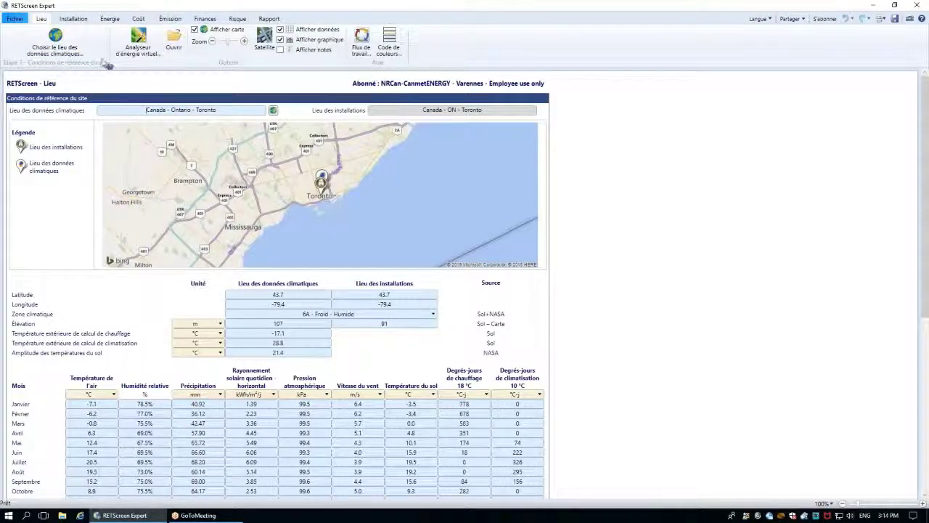
Review the energy model's system choice, fuel and electricity prices, and the reference case's heating and cooling loads.
{"action": "left_click", "coordinate": [111, 20]}
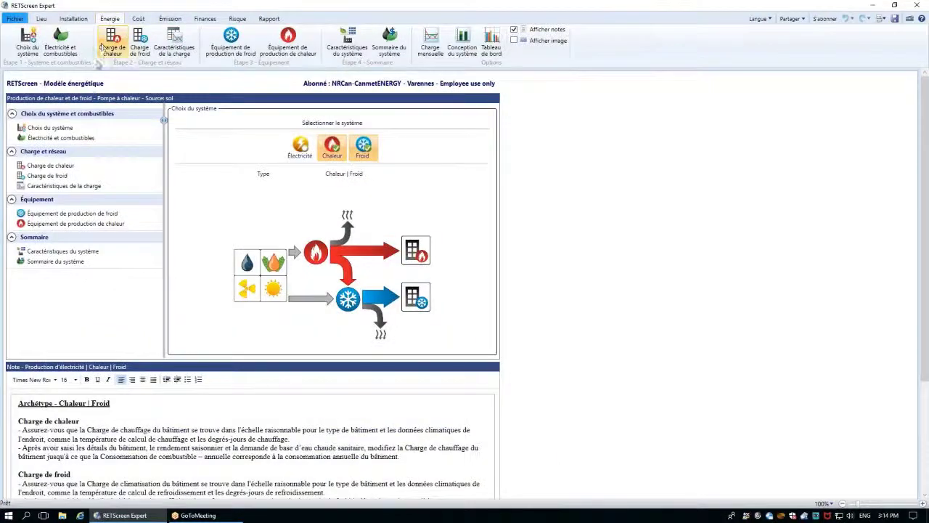
{"action": "left_click", "coordinate": [62, 138]}
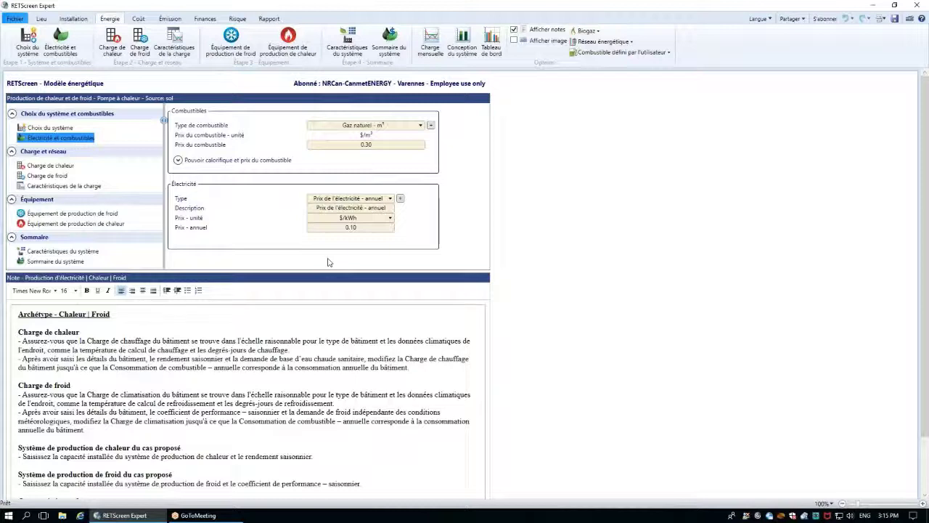
{"action": "left_click", "coordinate": [52, 167]}
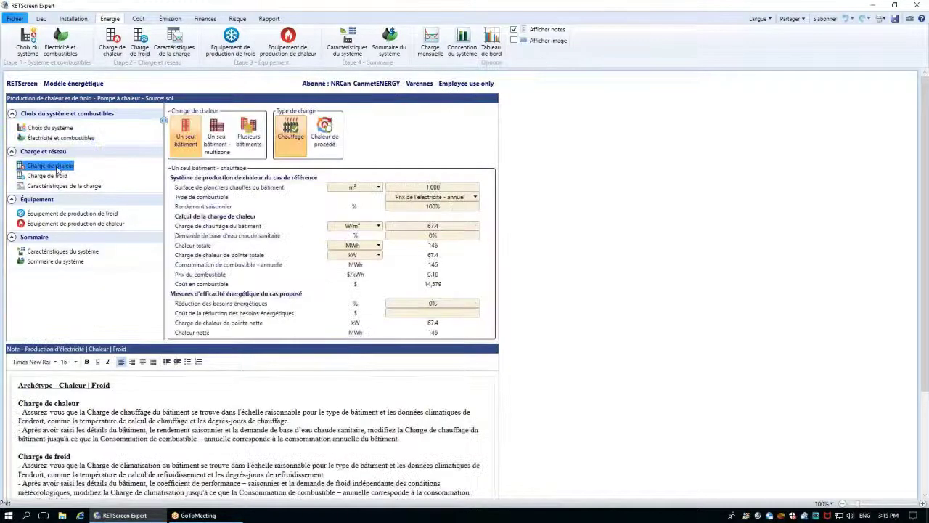
{"action": "left_click", "coordinate": [55, 177]}
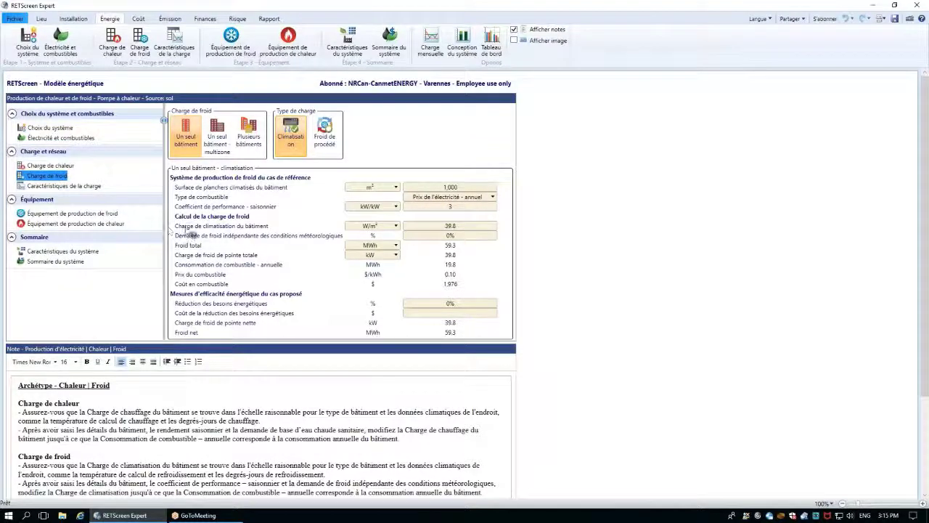
Consult the help on Charge de climatisation du bâtiment and view its building cooling load graph.
{"action": "left_click", "coordinate": [187, 230]}
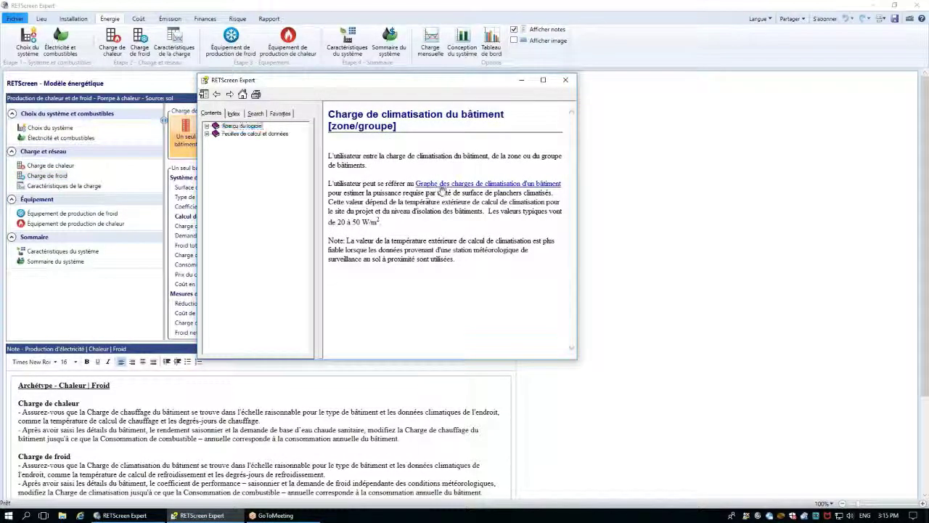
{"action": "left_click", "coordinate": [441, 189]}
{"action": "left_click", "coordinate": [541, 81]}
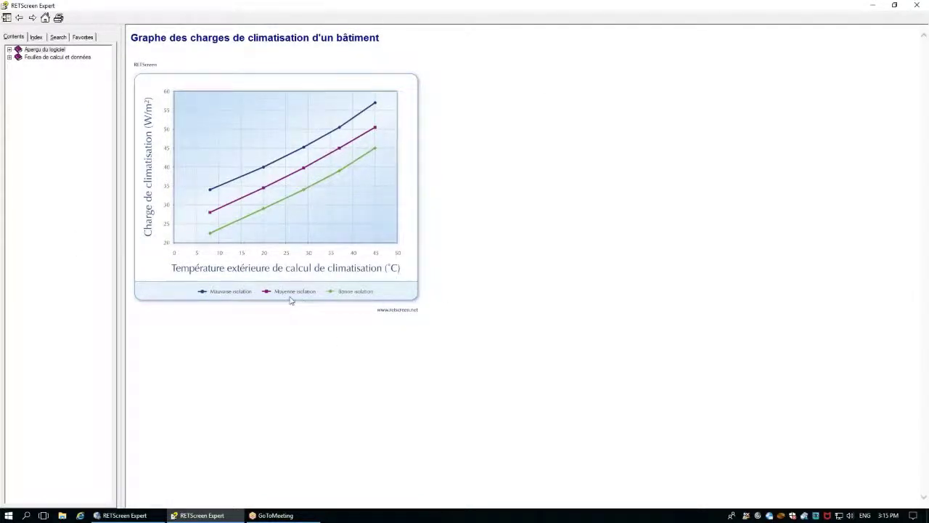
{"action": "left_click", "coordinate": [916, 5]}
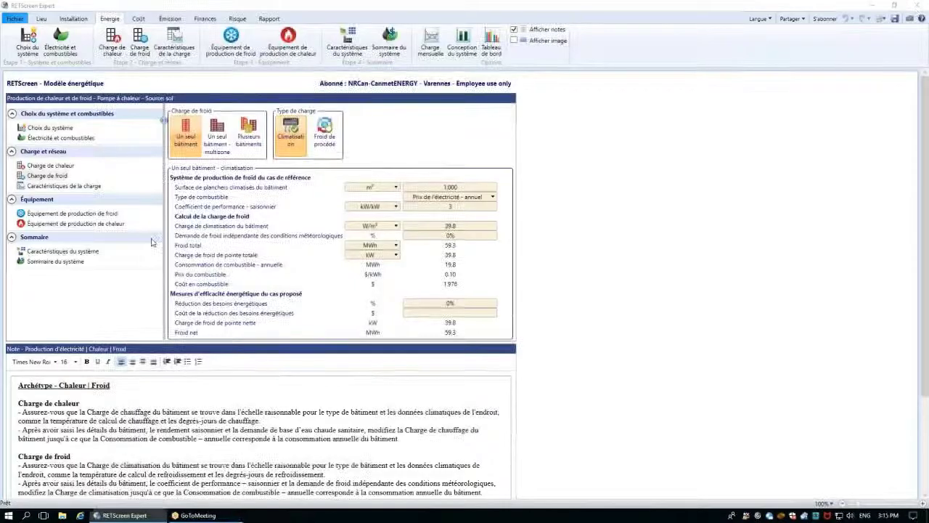
Examine the monthly load characteristics and graphs of the reference and proposed cases.
{"action": "left_click", "coordinate": [62, 187]}
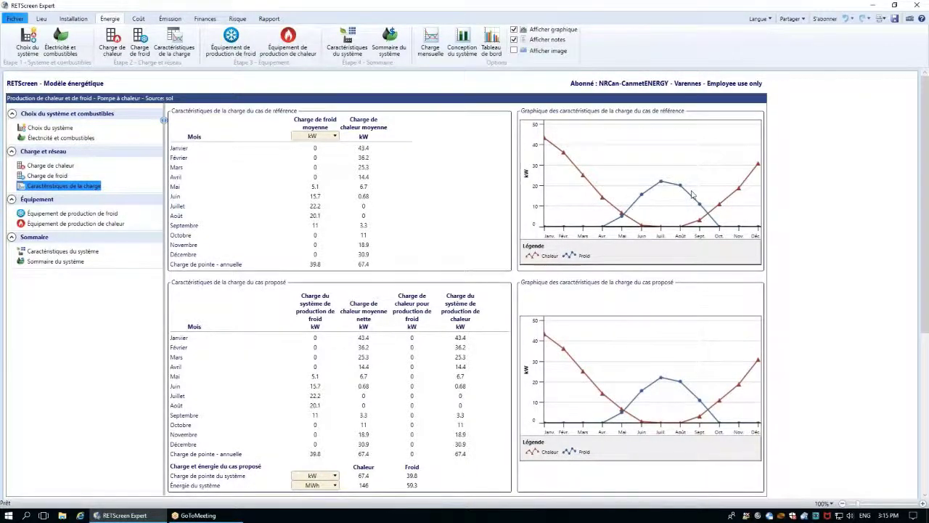
{"action": "scroll", "coordinate": [511, 312], "scroll_direction": "down", "scroll_amount": 3}
Choose Pompe à chaleur as the technology for the proposed case's base cooling system.
{"action": "left_click", "coordinate": [84, 213]}
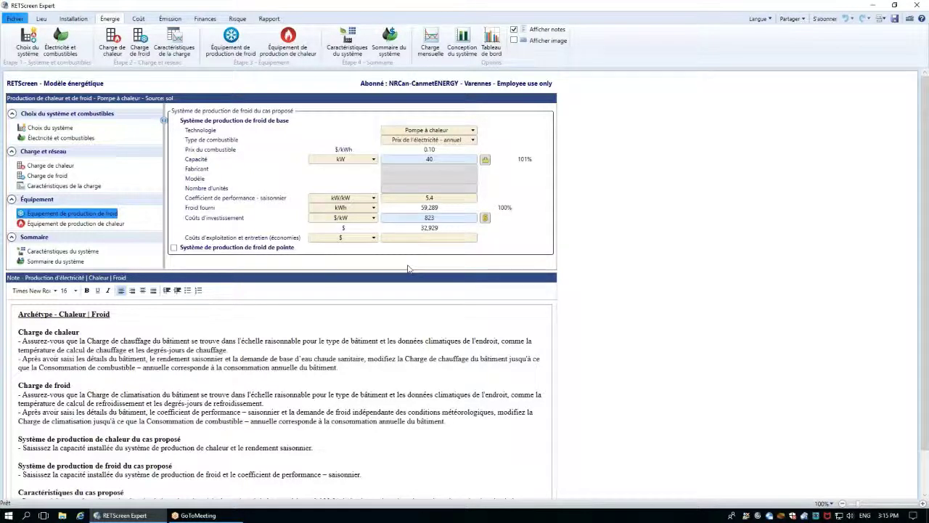
{"action": "left_click", "coordinate": [473, 132]}
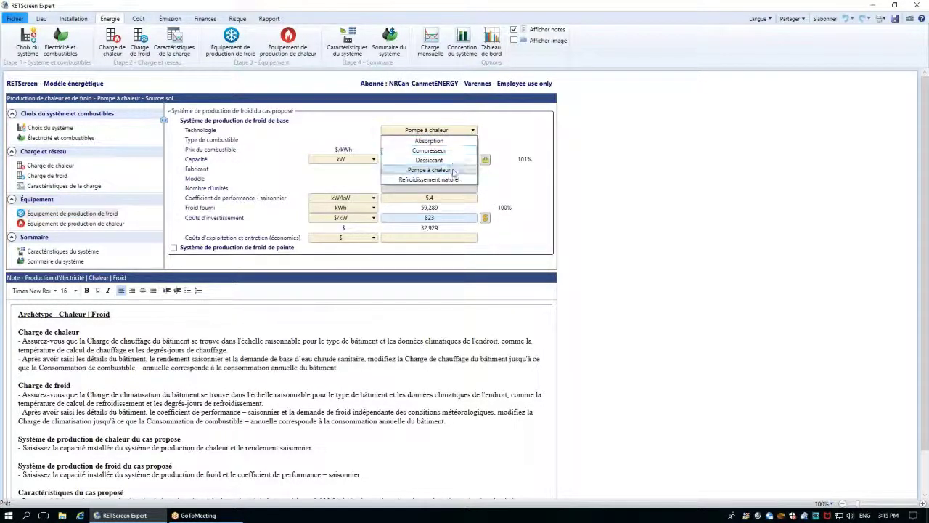
{"action": "left_click", "coordinate": [454, 169]}
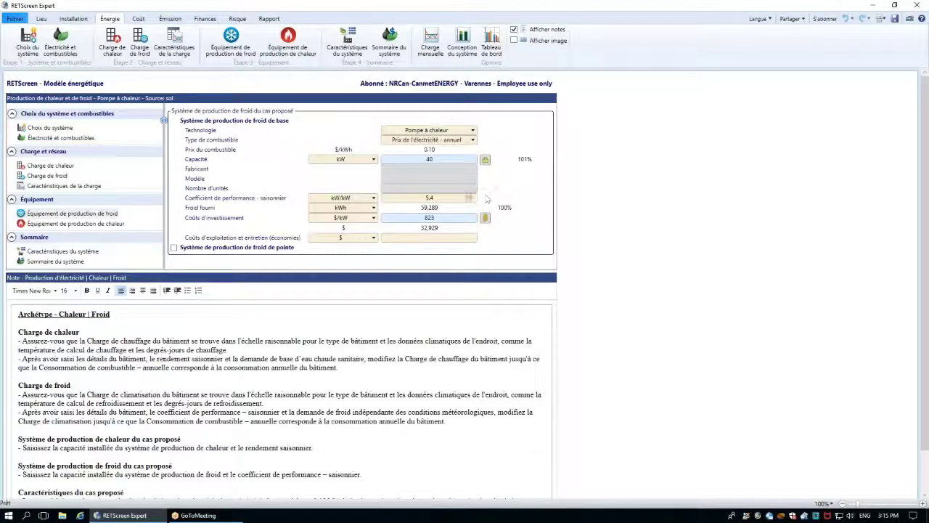
Switch the base cooling system's capacity unit to TR and back to kW, and check its delivered cooling and investment cost.
{"action": "left_click", "coordinate": [353, 159]}
{"action": "left_click", "coordinate": [349, 167]}
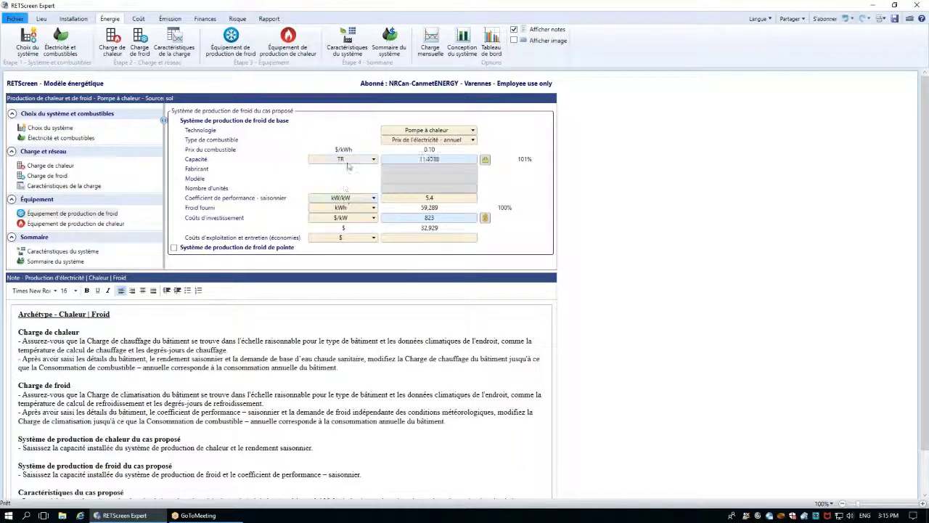
{"action": "left_click", "coordinate": [350, 160]}
{"action": "left_click", "coordinate": [364, 181]}
{"action": "left_click", "coordinate": [417, 209]}
{"action": "left_click", "coordinate": [428, 218]}
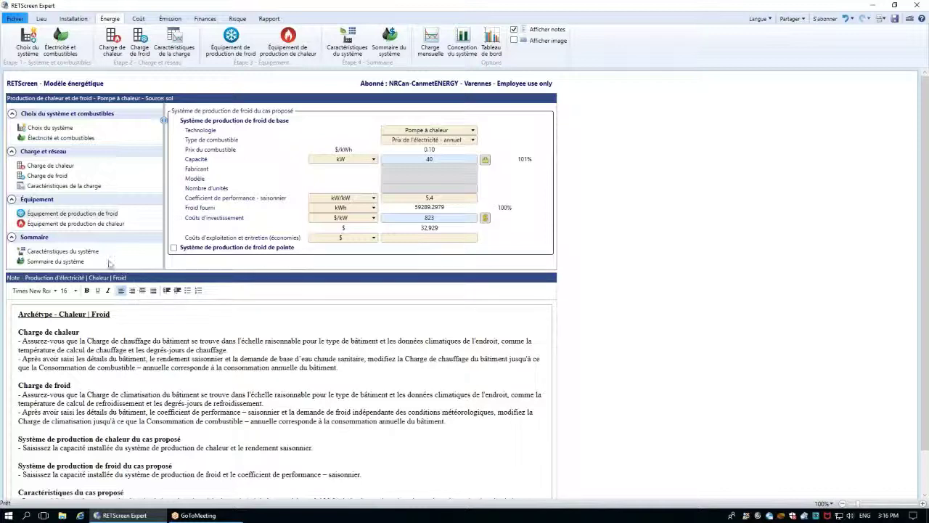
Choose Pompe à chaleur as the technology for the proposed case's base heating system.
{"action": "left_click", "coordinate": [106, 225]}
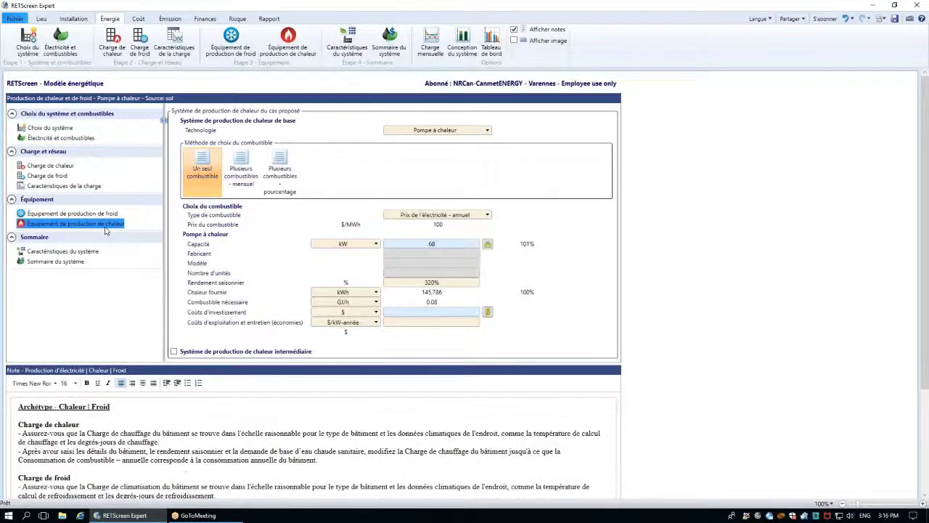
{"action": "left_click", "coordinate": [465, 130]}
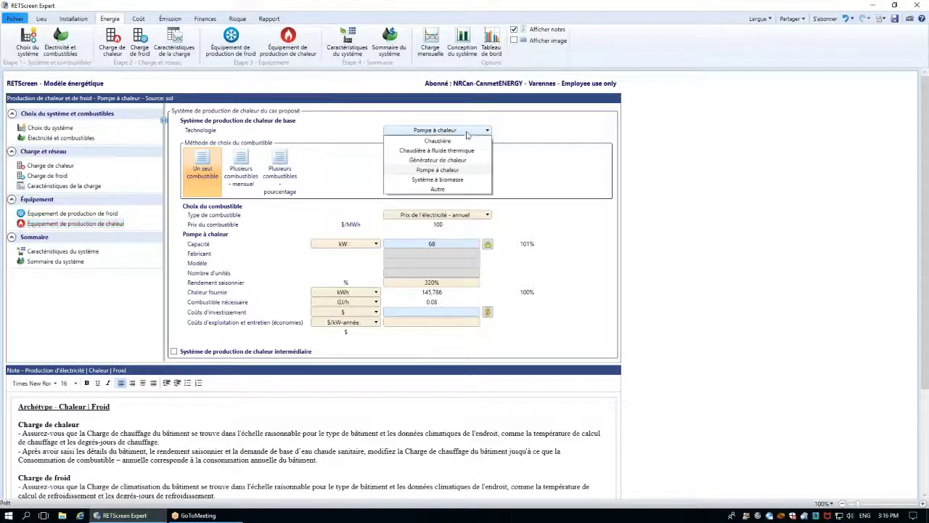
{"action": "left_click", "coordinate": [467, 170]}
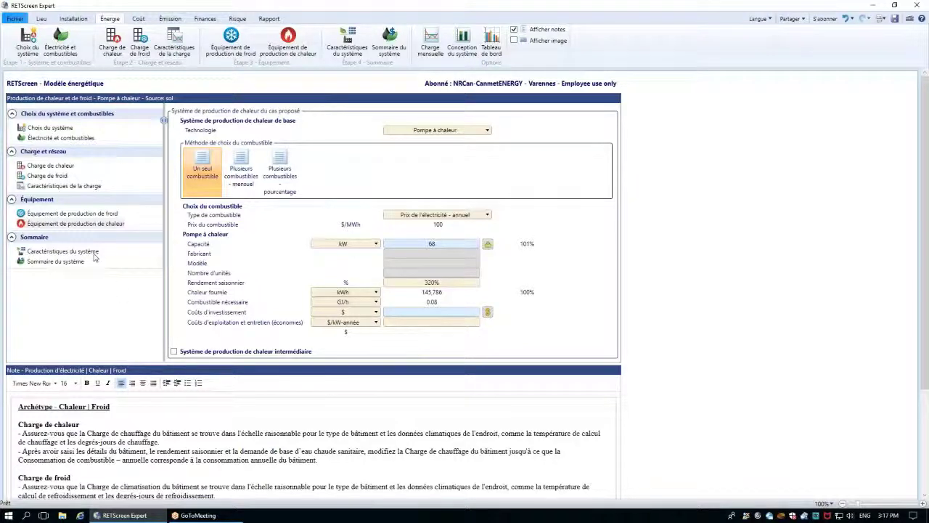
Review the proposed case's system characteristics and system summary for heating and cooling.
{"action": "left_click", "coordinate": [64, 251]}
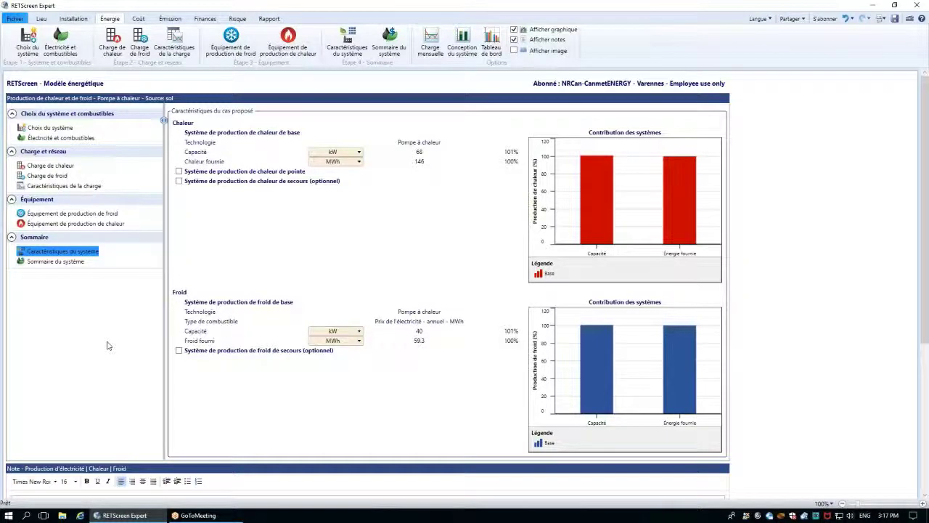
{"action": "left_click", "coordinate": [69, 263]}
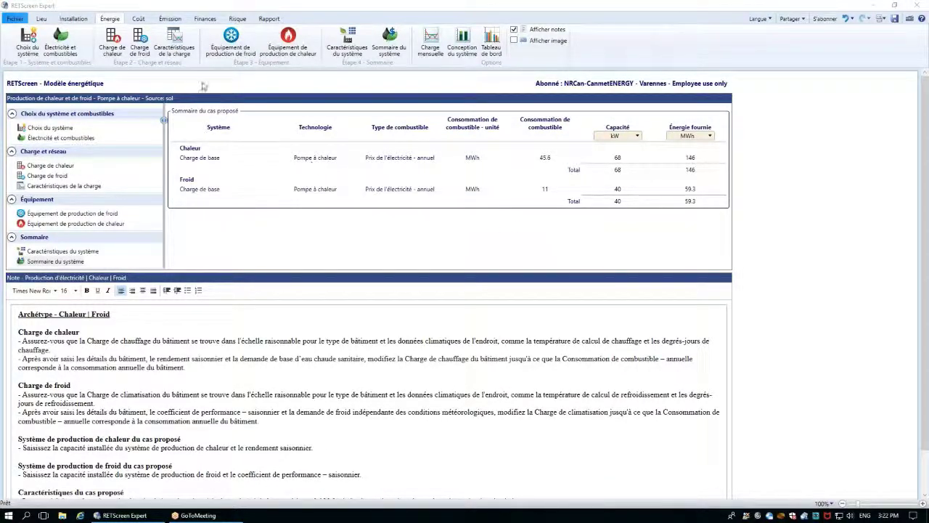
Review the Niveau 3 cost analysis down to the heat pump, ground heat exchanger and total investment costs.
{"action": "left_click", "coordinate": [138, 20]}
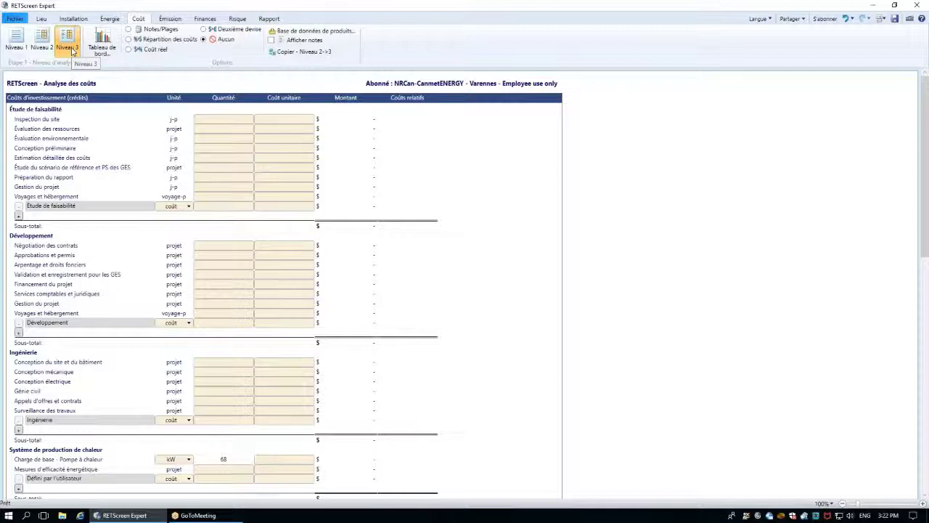
{"action": "scroll", "coordinate": [283, 283], "scroll_direction": "down", "scroll_amount": 3}
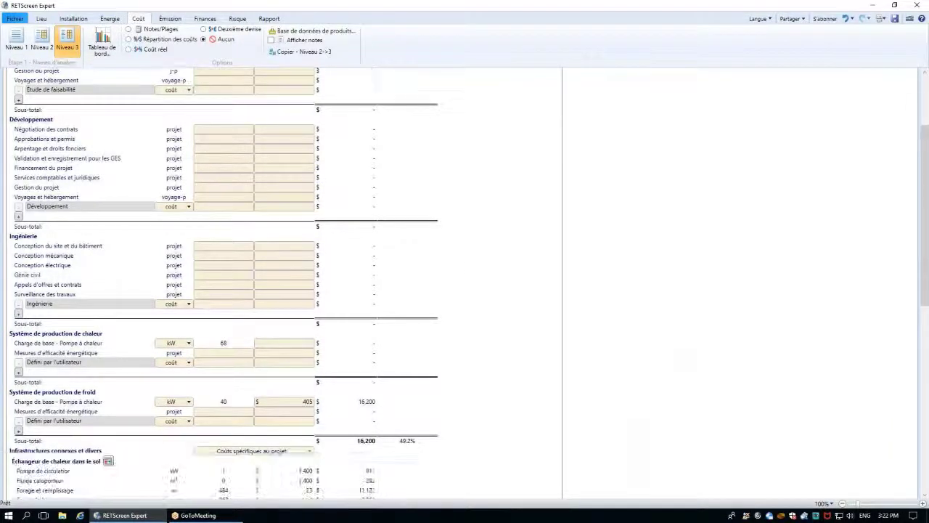
{"action": "scroll", "coordinate": [47, 261], "scroll_direction": "down", "scroll_amount": 2}
{"action": "scroll", "coordinate": [48, 261], "scroll_direction": "down", "scroll_amount": 2}
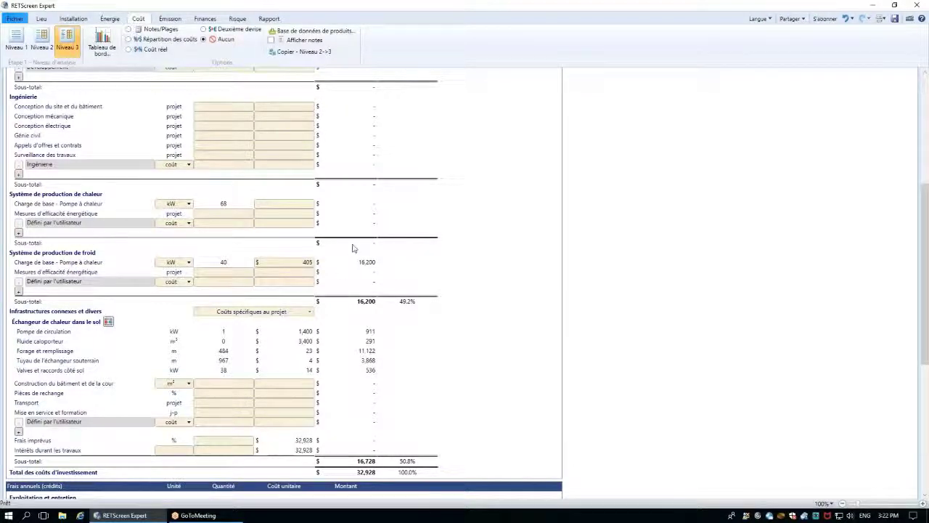
{"action": "scroll", "coordinate": [384, 274], "scroll_direction": "down", "scroll_amount": 1}
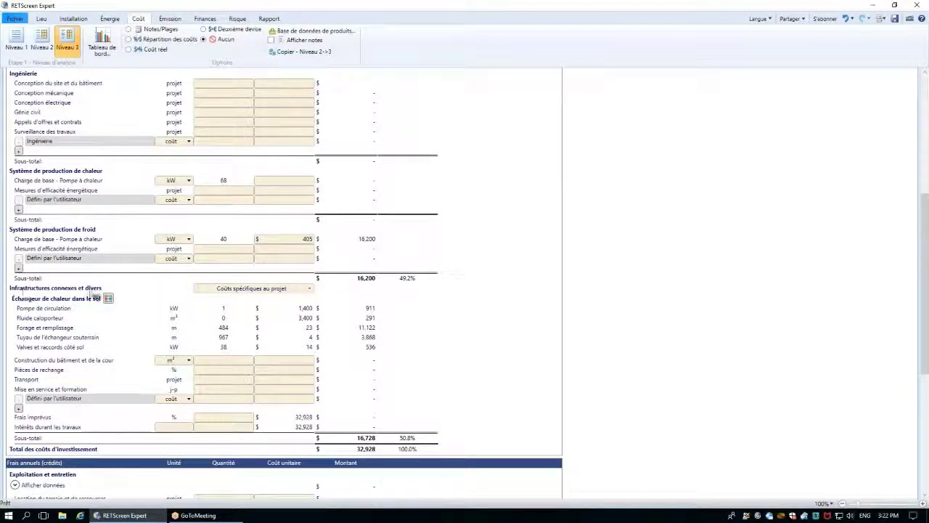
Check the project-specific cost options and open the Échangeur de chaleur dans le sol tool to examine its inputs and costs.
{"action": "left_click", "coordinate": [225, 289]}
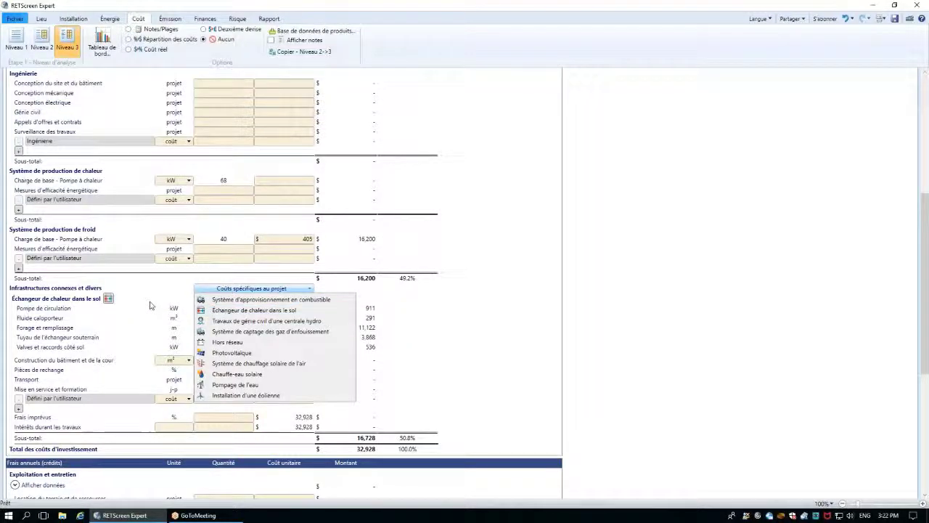
{"action": "left_click", "coordinate": [233, 311]}
{"action": "left_click", "coordinate": [109, 299]}
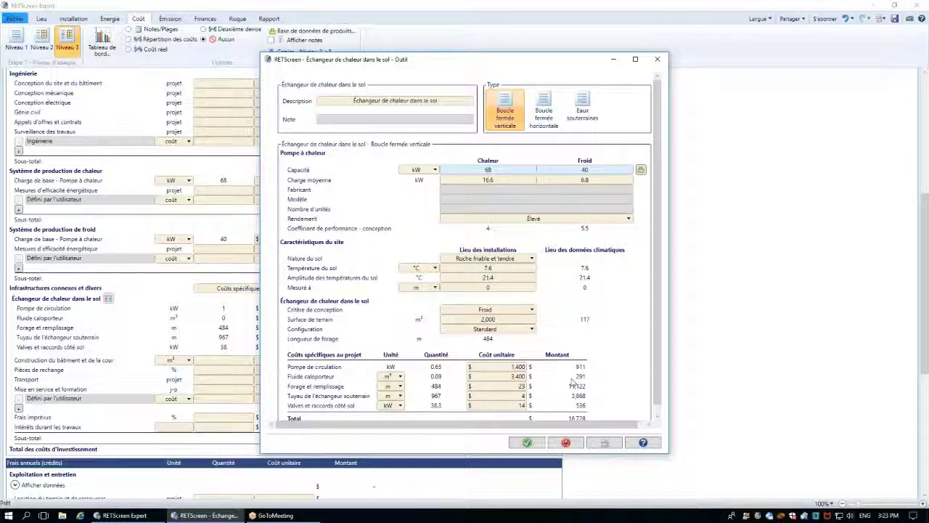
Accept the ground heat exchanger tool's inputs and check the Total des coûts d'investissement in the cost analysis.
{"action": "left_click", "coordinate": [537, 444]}
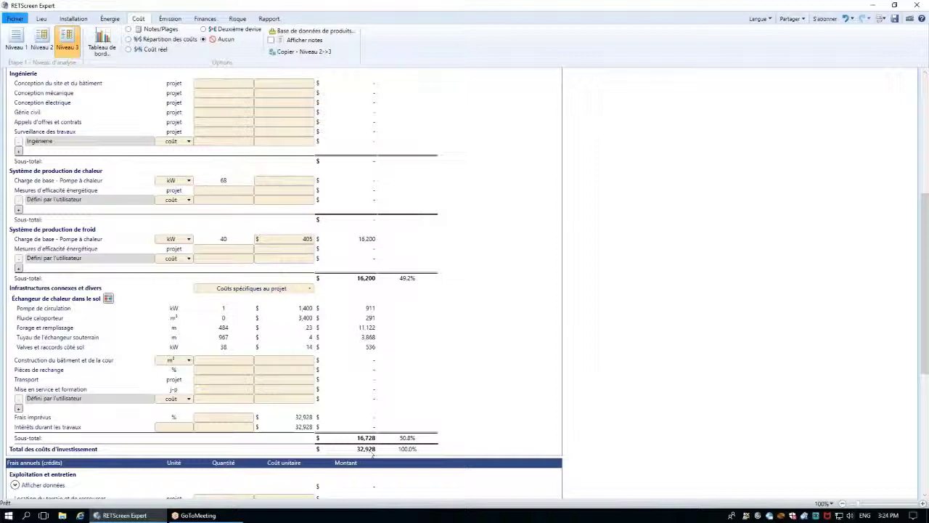
{"action": "double_click", "coordinate": [372, 451]}
{"action": "left_click", "coordinate": [457, 445]}
In the proposed case's base cooling equipment, set the unit of Coûts d'investissement to $.
{"action": "left_click", "coordinate": [109, 20]}
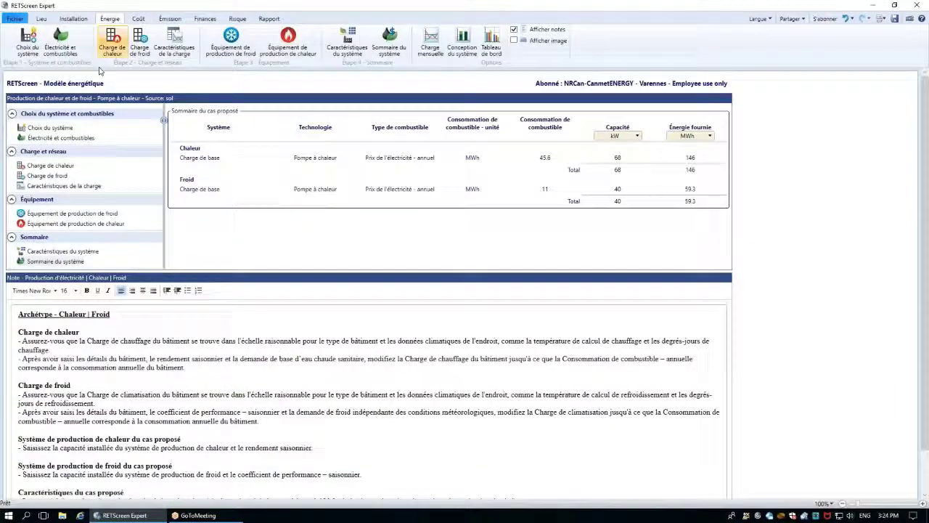
{"action": "left_click", "coordinate": [72, 213]}
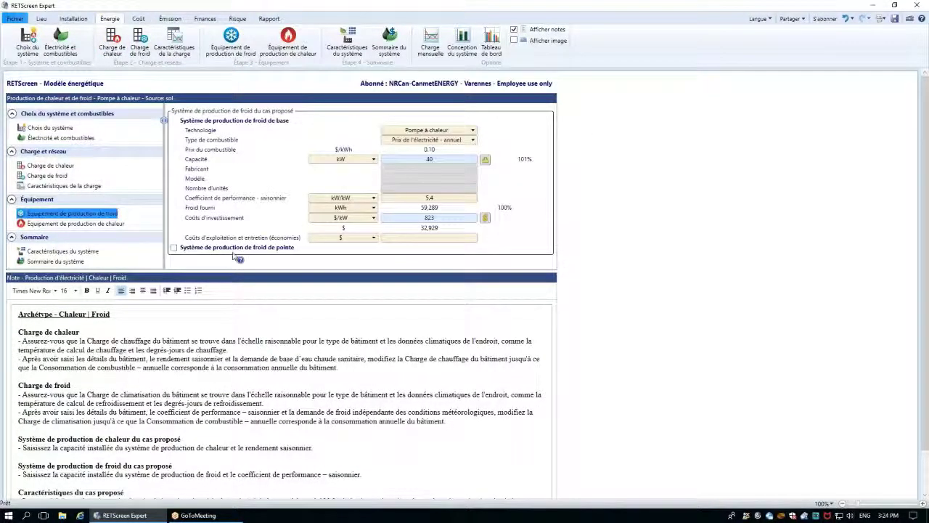
{"action": "left_click", "coordinate": [340, 217]}
{"action": "left_click", "coordinate": [323, 220]}
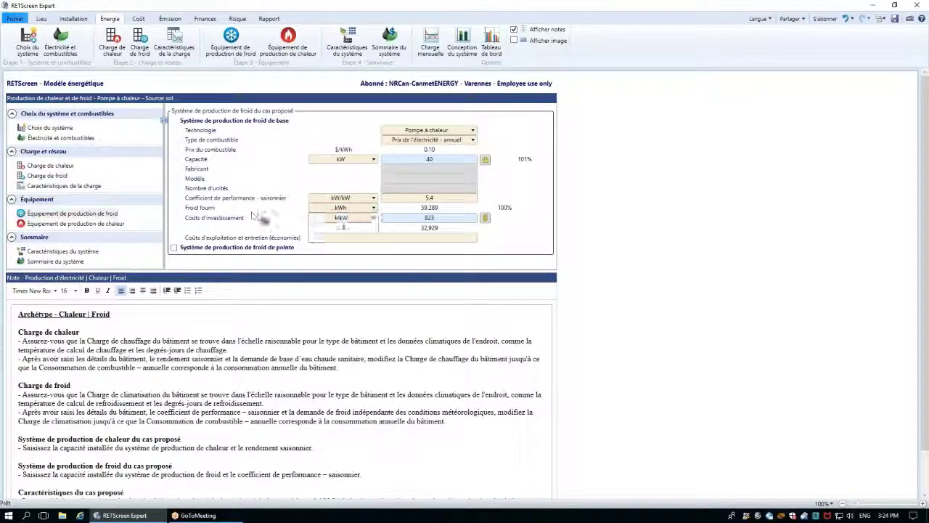
{"action": "left_click", "coordinate": [321, 220]}
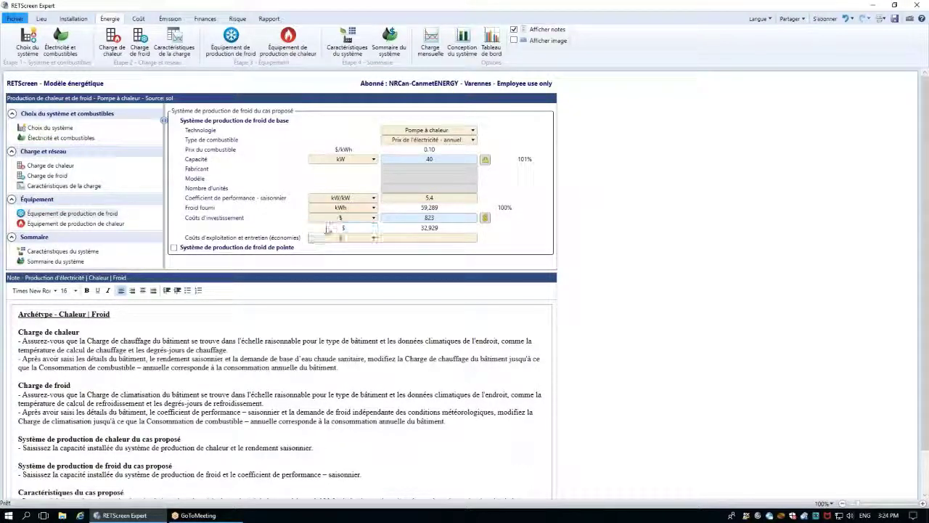
{"action": "left_click", "coordinate": [345, 236]}
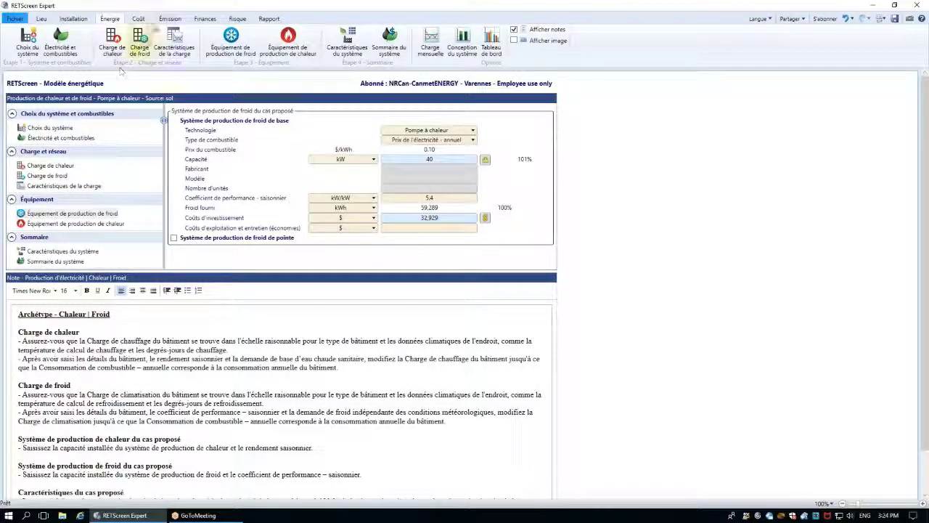
Review the proposed case's GHG emission reduction analysis and its financial viability and annual cash flows.
{"action": "left_click", "coordinate": [163, 20]}
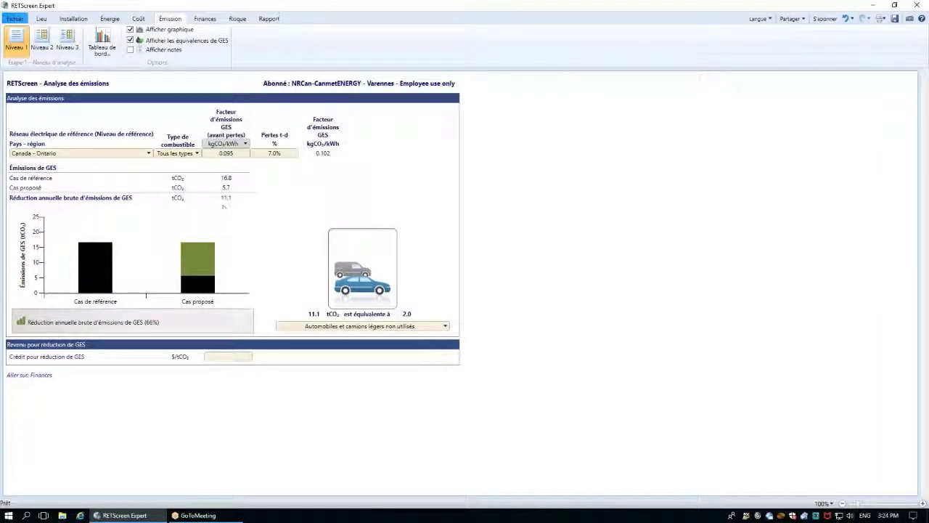
{"action": "left_click", "coordinate": [206, 18]}
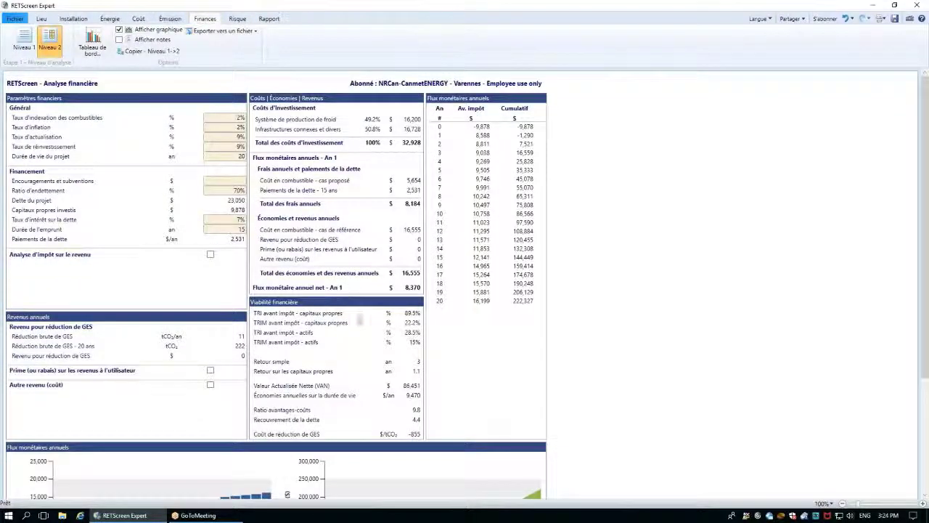